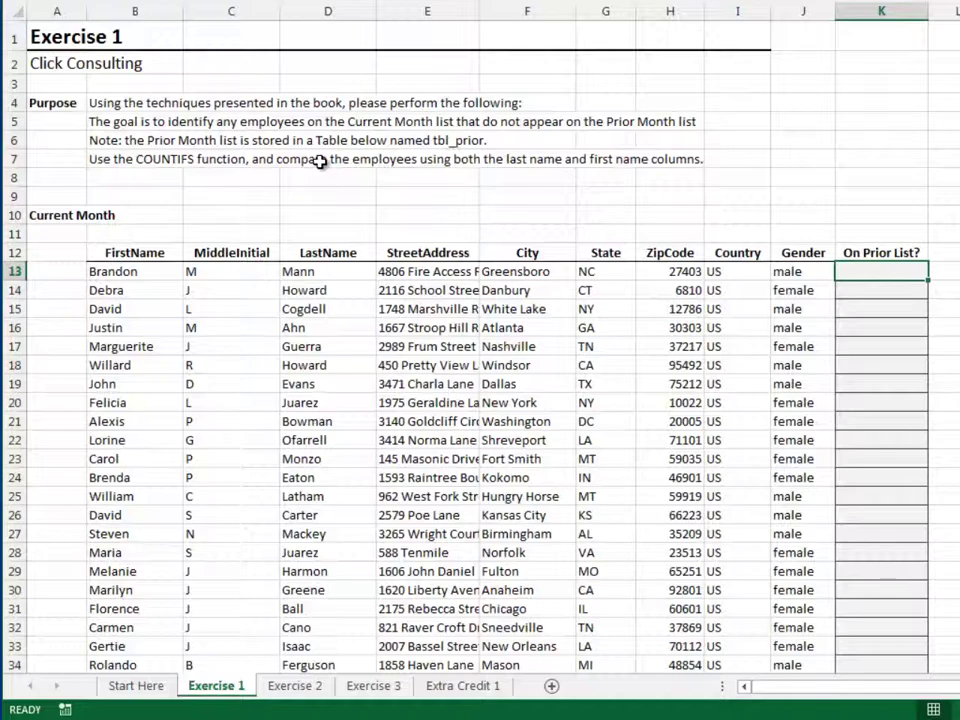
# Step: Start a COUNTIFS formula in K13, the first On Prior List? cell of the Exercise 1 sheet
pyautogui.scroll(-8, 319, 162)
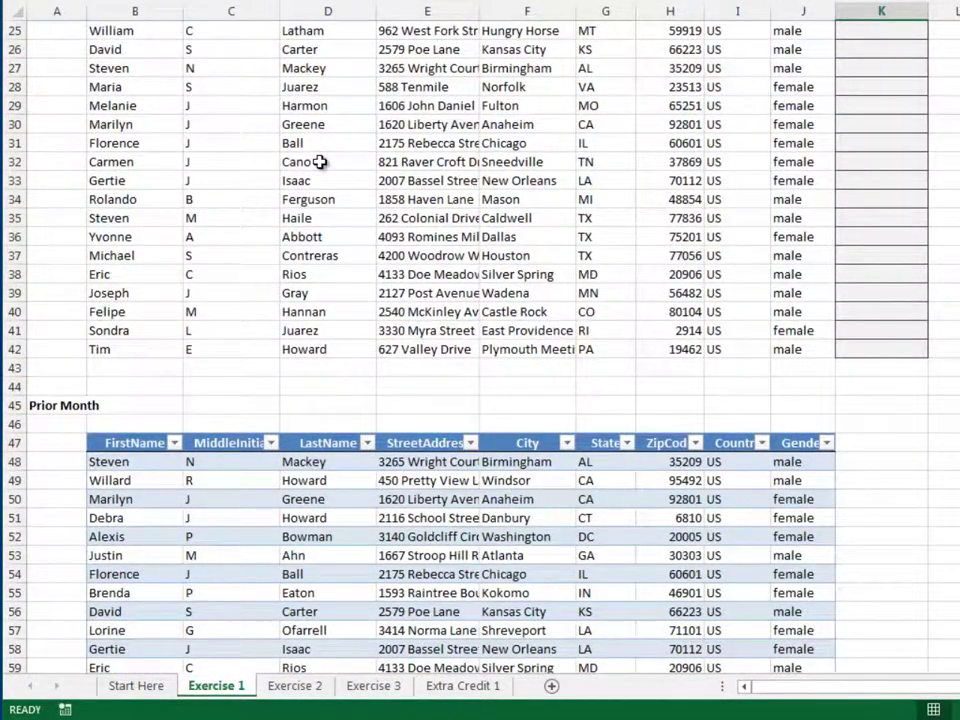
pyautogui.scroll(7, 319, 162)
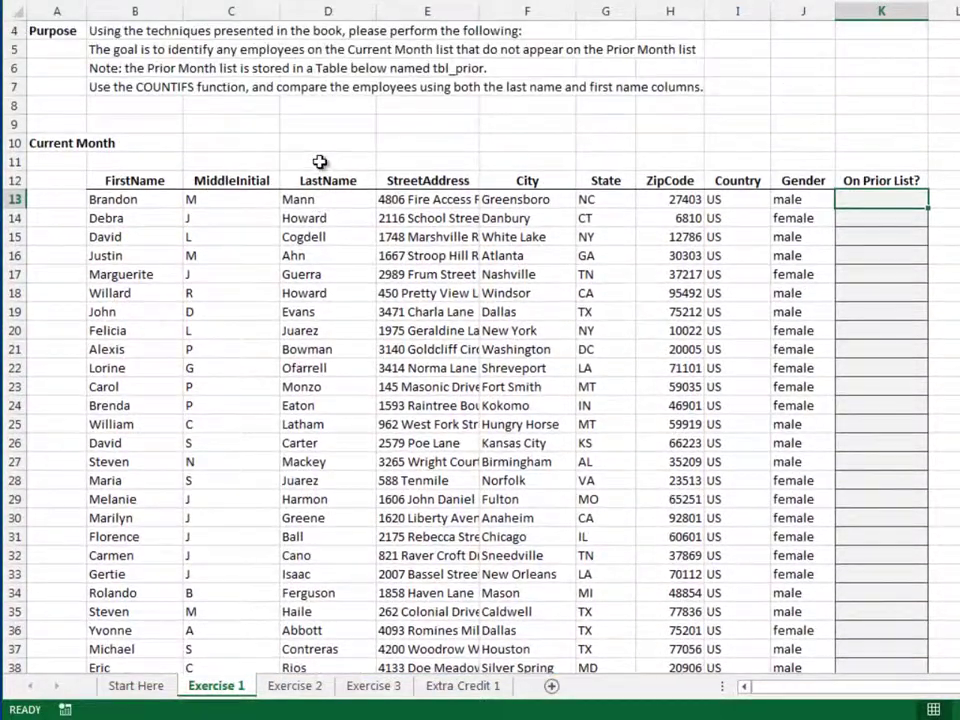
pyautogui.scroll(1, 319, 162)
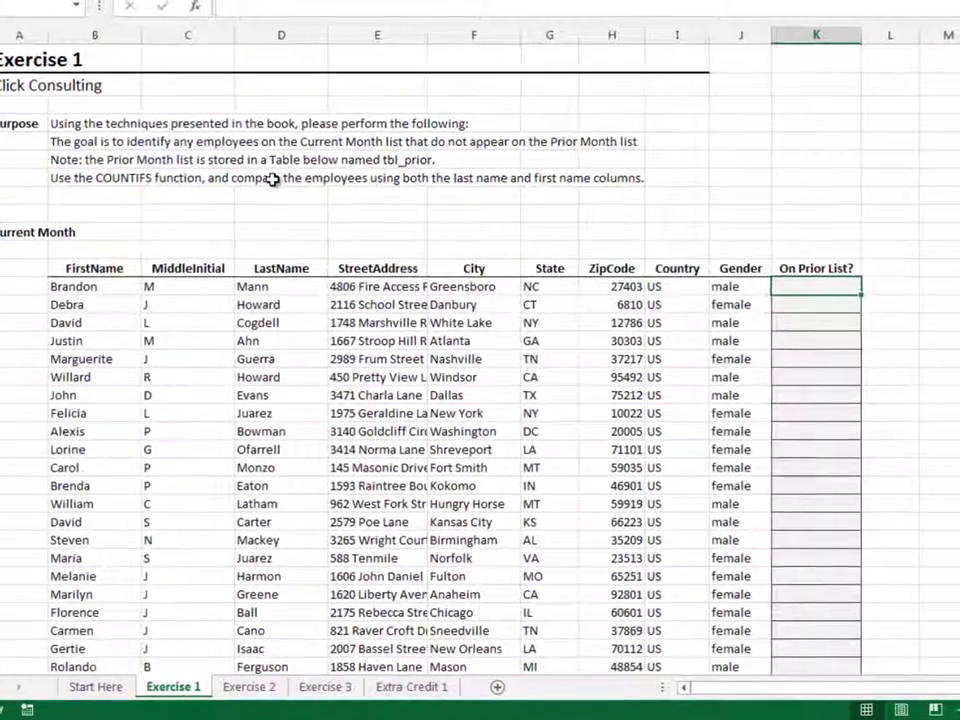
pyautogui.write('=coun')
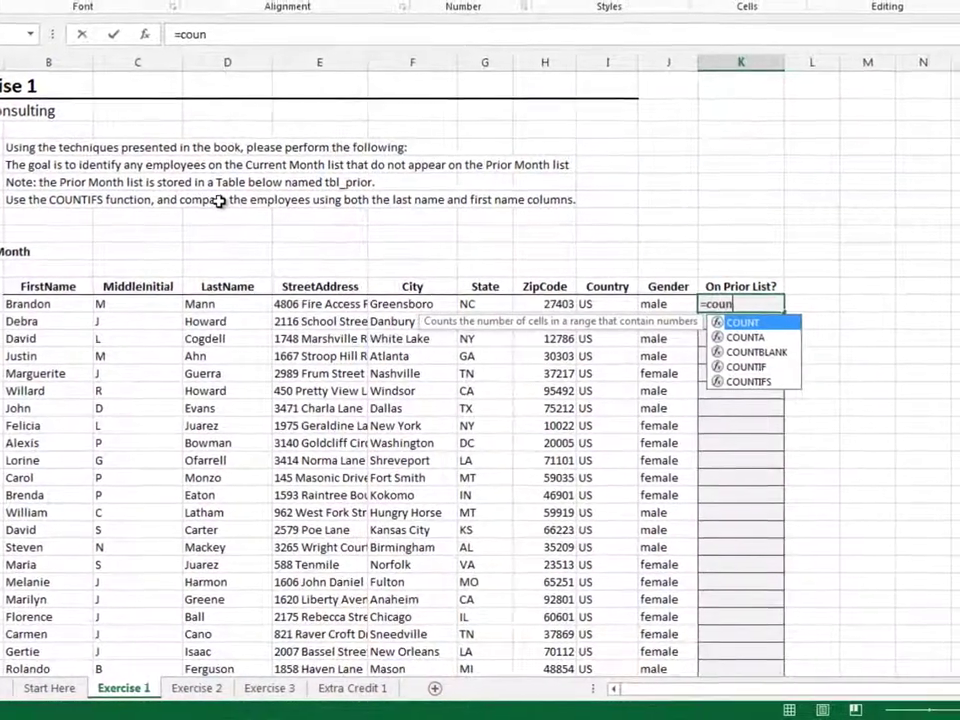
pyautogui.press('Down')
pyautogui.press('Down')
pyautogui.press('Down')
pyautogui.press('Down')
pyautogui.press('Tab')
# Step: Set the COUNTIFS formula's first criteria range to tbl_prior[FirstName] and its criterion to B13
pyautogui.write('tbl')
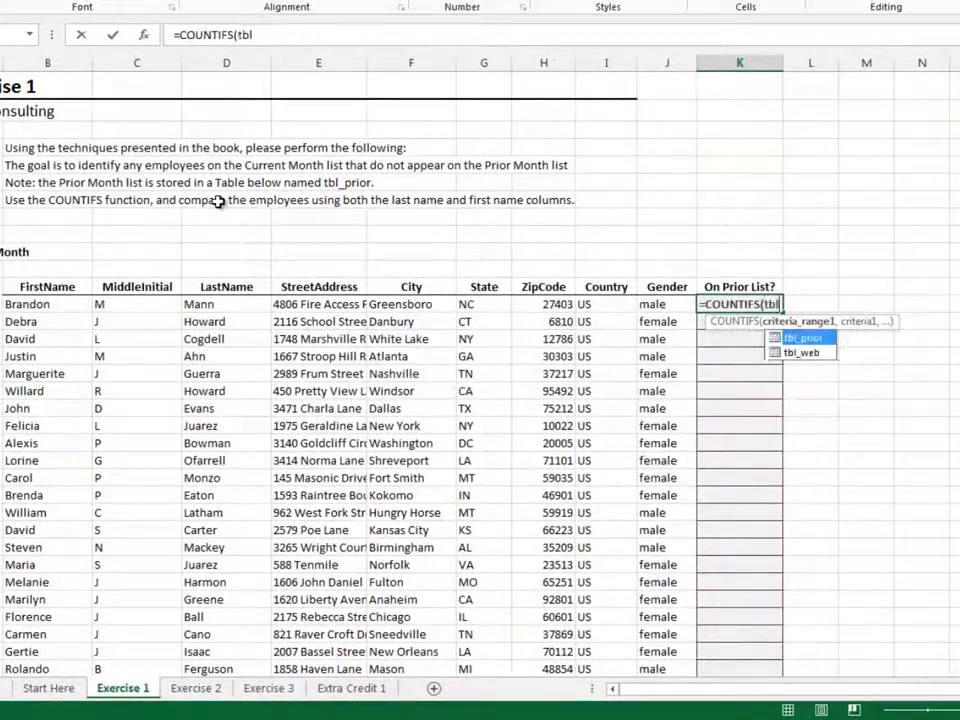
pyautogui.press('Tab')
pyautogui.write('[')
pyautogui.press('Tab')
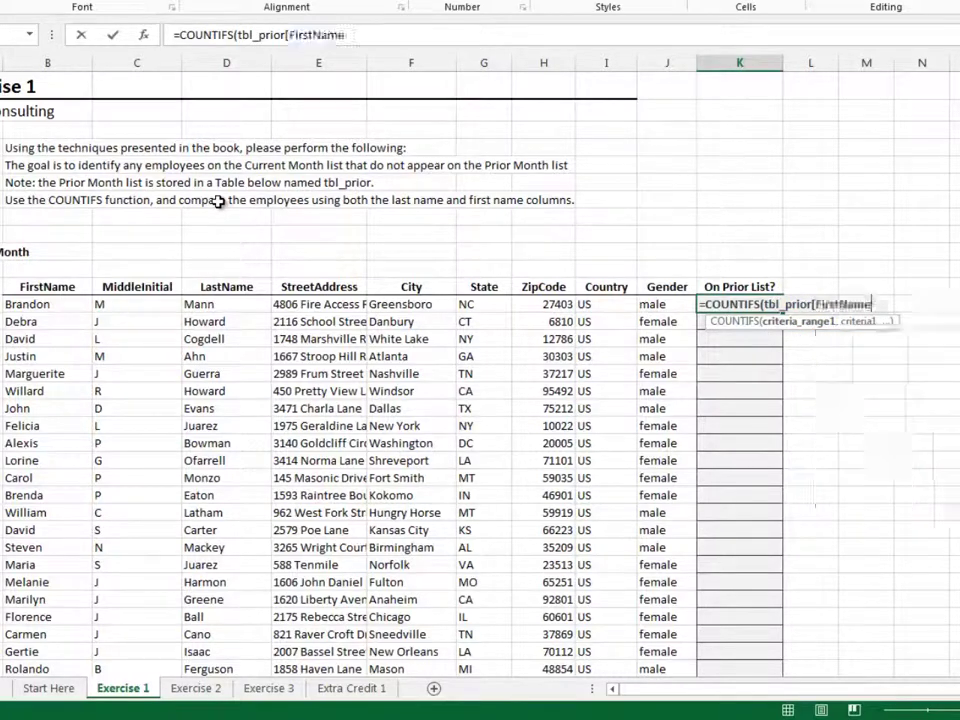
pyautogui.write('],')
pyautogui.press('Left')
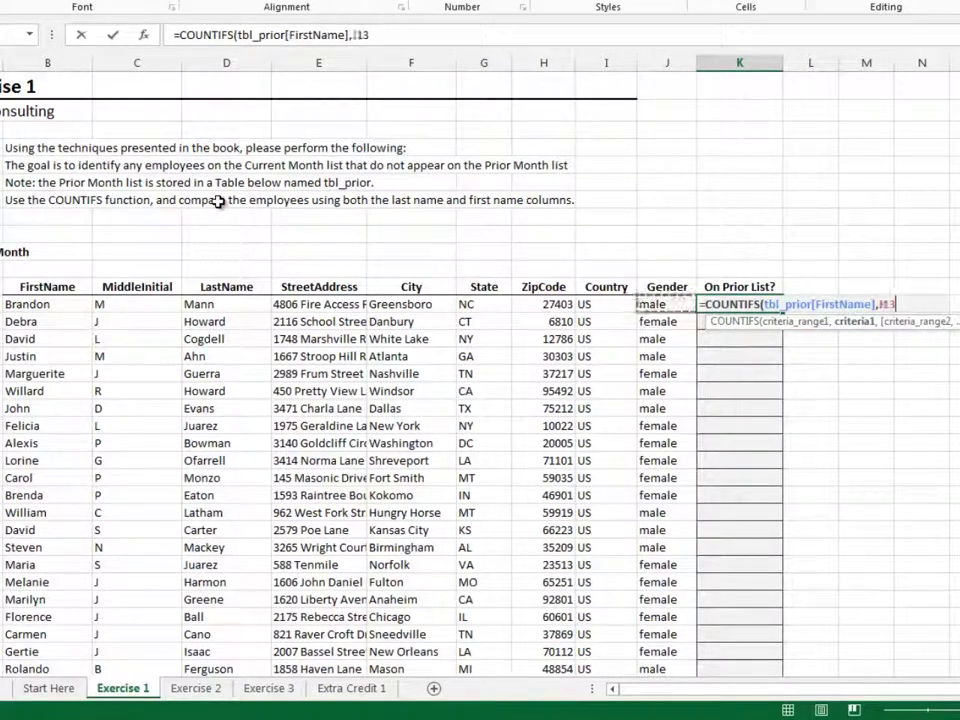
pyautogui.press('Left')
pyautogui.press('Left')
pyautogui.press('Left')
pyautogui.press('Left')
pyautogui.press('Left')
pyautogui.press('Left')
pyautogui.press('Left')
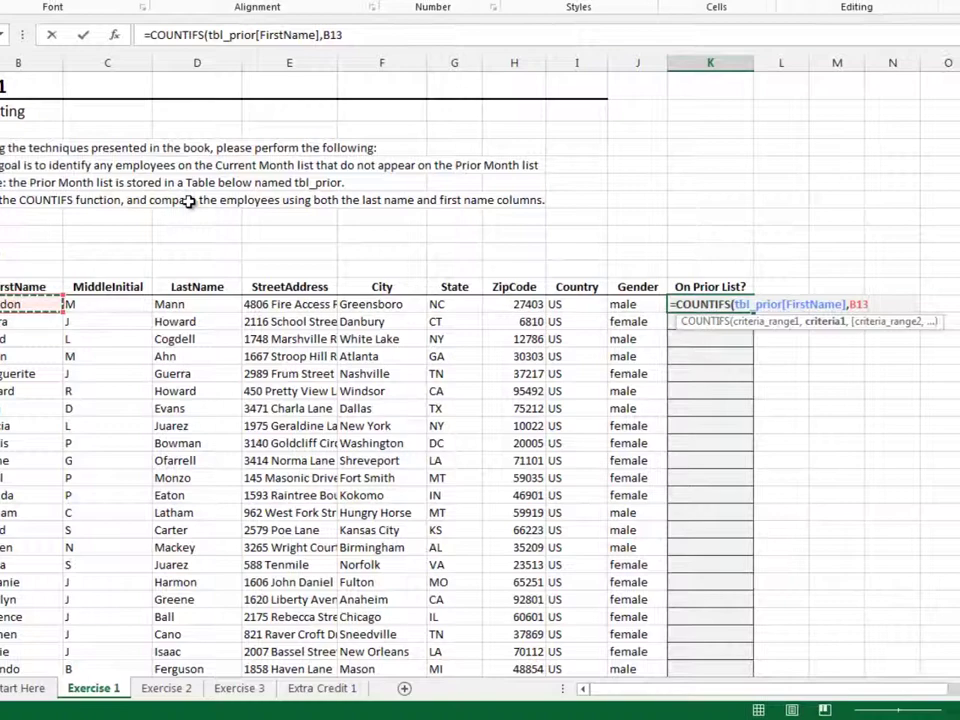
# Step: Add tbl_prior[LastName] with criterion D13 as the second COUNTIFS pair and enter the formula in K13
pyautogui.write(',tbl')
pyautogui.press('Tab')
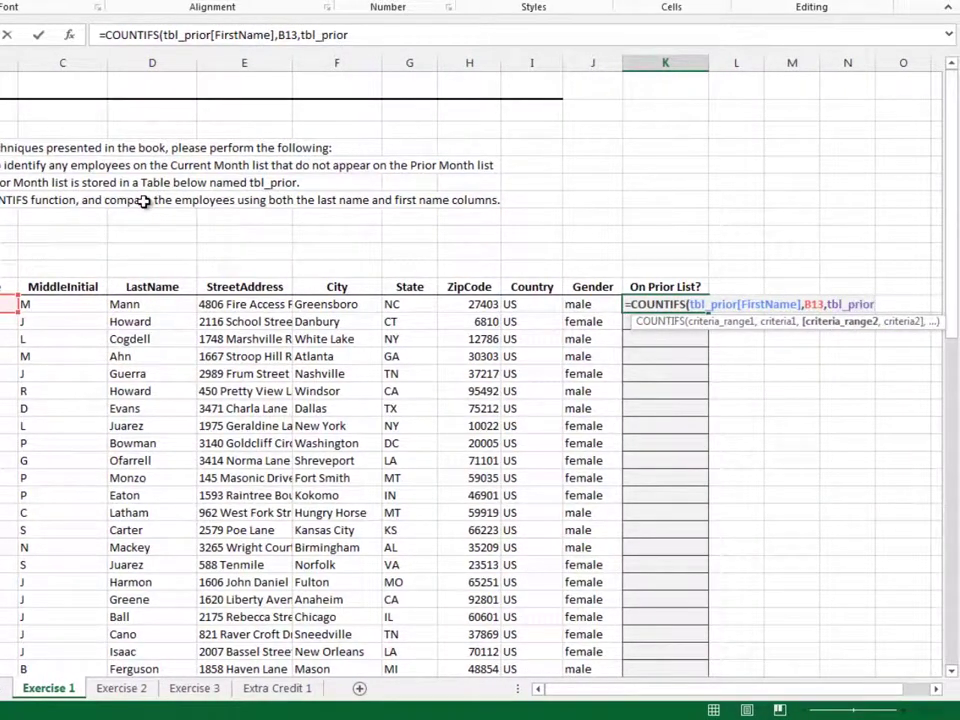
pyautogui.write('[')
pyautogui.press('Down')
pyautogui.press('Down')
pyautogui.press('Tab')
pyautogui.write(']')
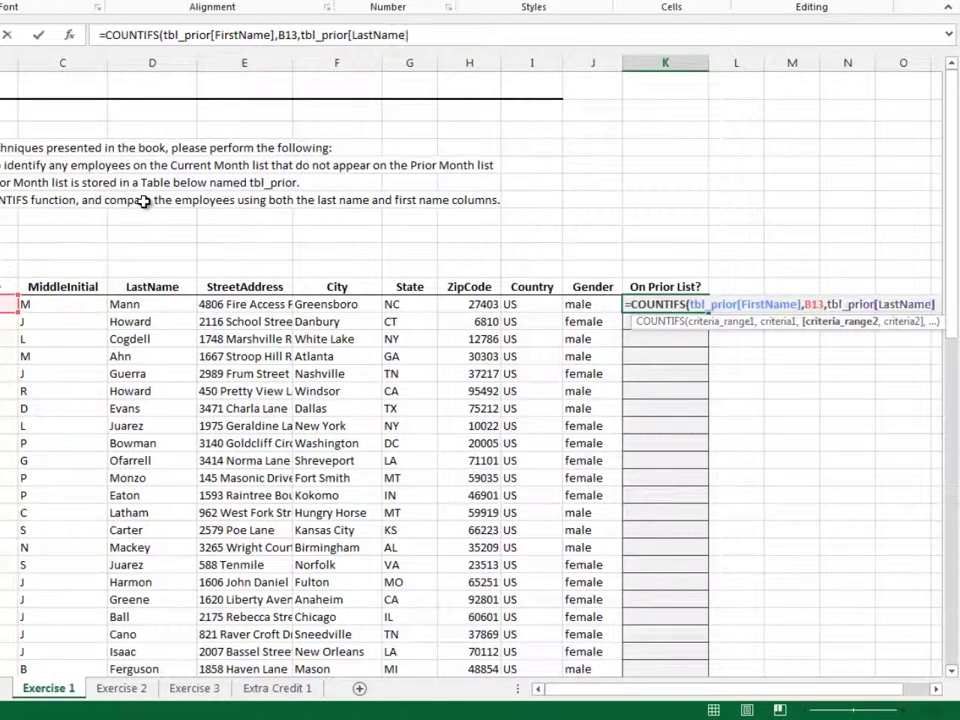
pyautogui.write(',')
pyautogui.press('Left')
pyautogui.press('Left')
pyautogui.press('Left')
pyautogui.press('Left')
pyautogui.press('Left')
pyautogui.press('Left')
pyautogui.press('Left')
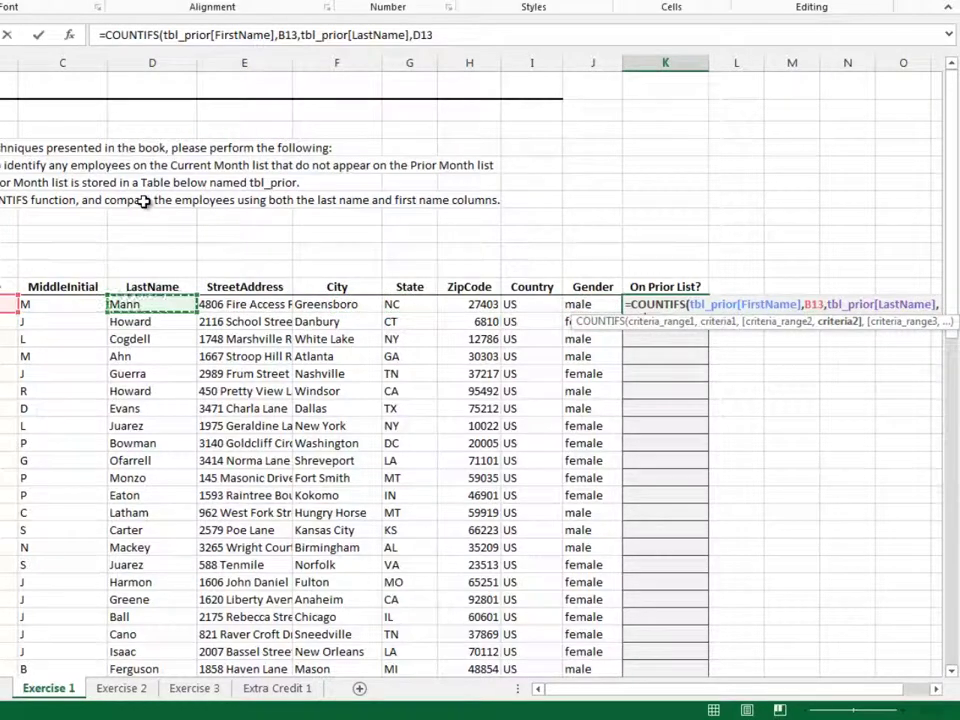
pyautogui.press('Return')
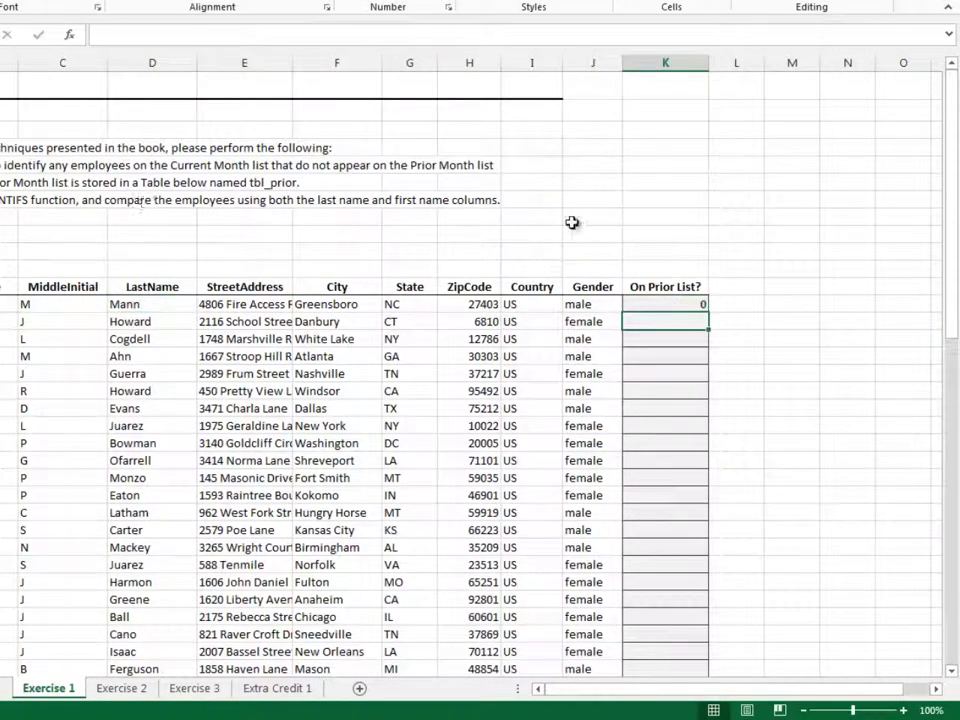
# Step: Fill the K13 COUNTIFS formula down the On Prior List? column for all current-month employees
pyautogui.click(654, 303)
pyautogui.doubleClick(709, 312)
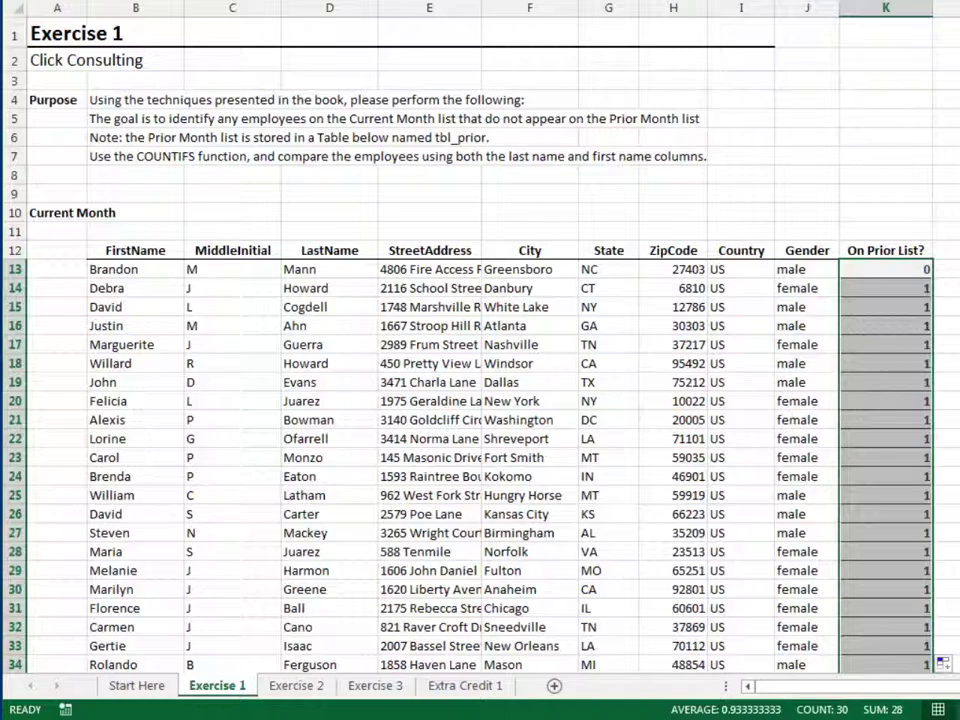
pyautogui.scroll(-1, 480, 350)
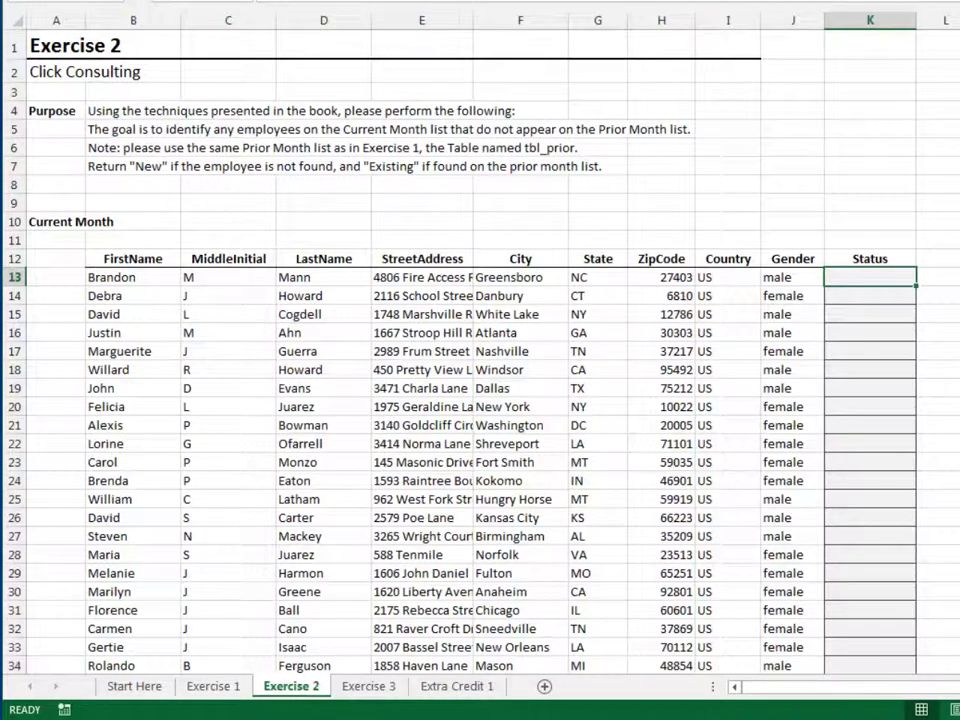
# Step: Start a COUNTIFS formula in K13, the first Status cell of the Exercise 2 sheet
pyautogui.write('=count')
pyautogui.press('Down')
pyautogui.press('Down')
pyautogui.press('Down')
pyautogui.press('Down')
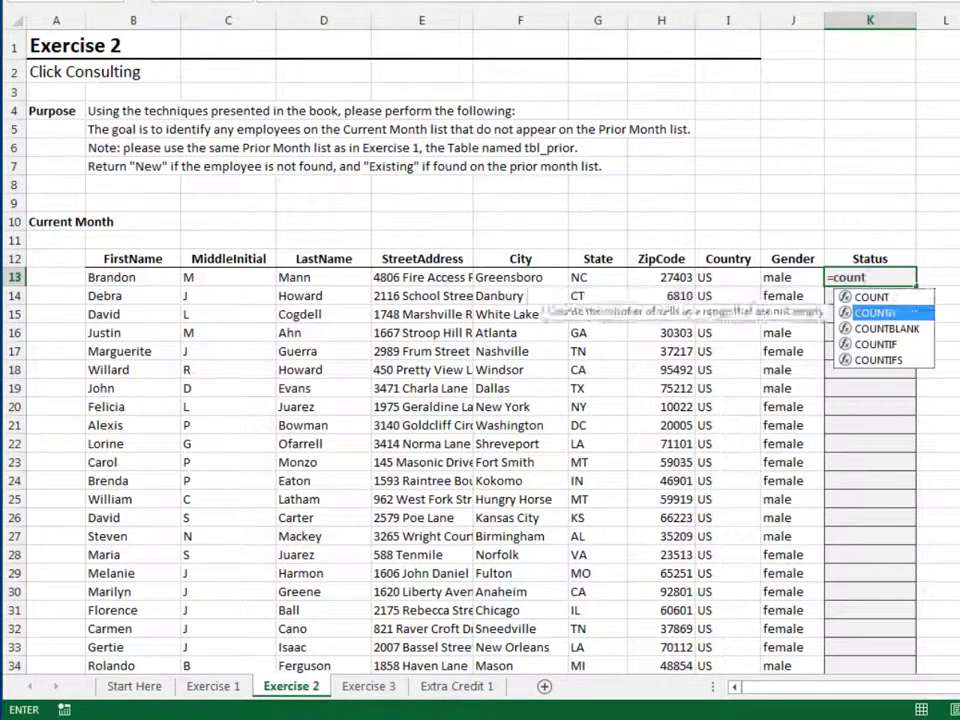
pyautogui.press('Tab')
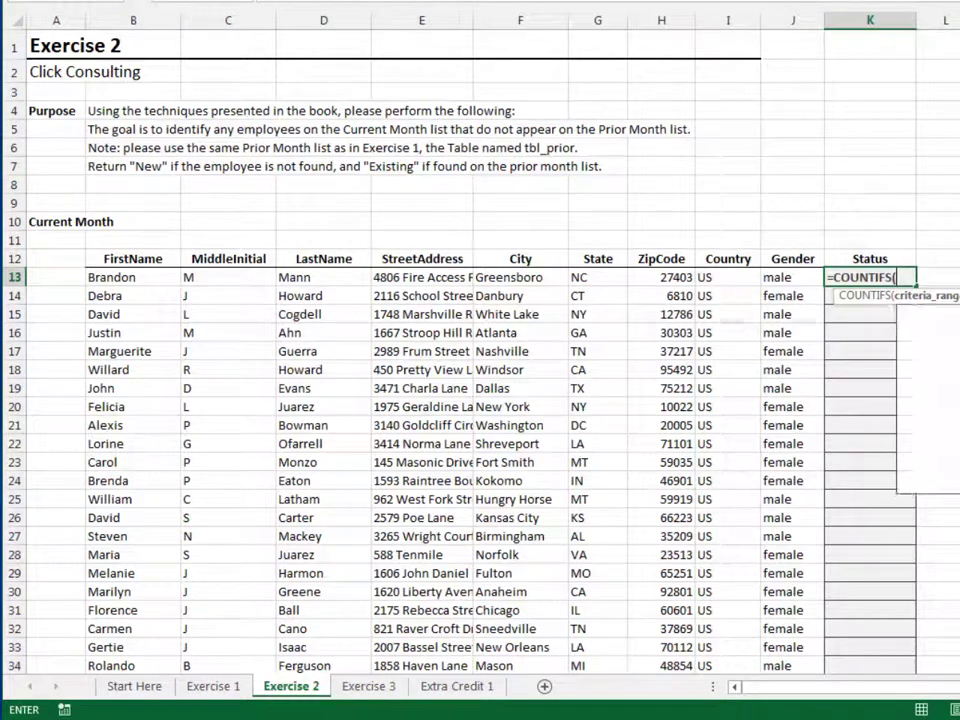
# Step: Use tbl_prior[FirstName] and B13 as the first criteria pair of the Status formula
pyautogui.write('tbl')
pyautogui.press('Tab')
pyautogui.write('[')
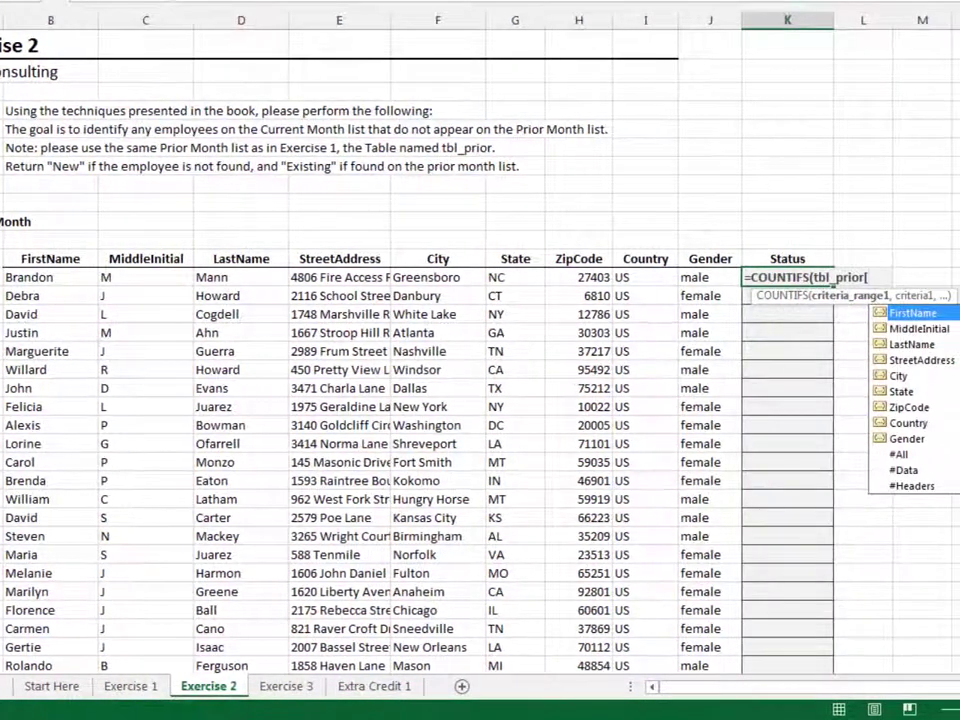
pyautogui.press('Tab')
pyautogui.write('],')
pyautogui.press('Left')
pyautogui.press('Left')
pyautogui.press('Left')
pyautogui.press('Left')
pyautogui.press('Left')
pyautogui.press('Left')
pyautogui.press('Left')
pyautogui.press('Left')
pyautogui.press('Left')
pyautogui.press('Left')
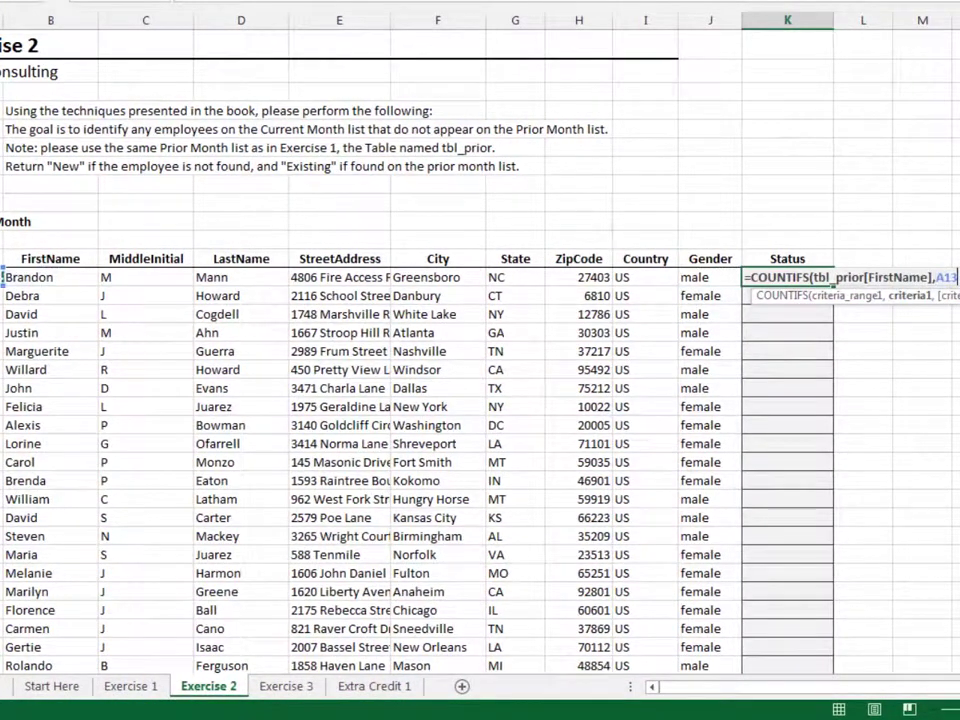
pyautogui.press('Right')
# Step: Add tbl_prior[LastName] with D13 as the second criteria pair and enter the Status formula
pyautogui.write(',tbl')
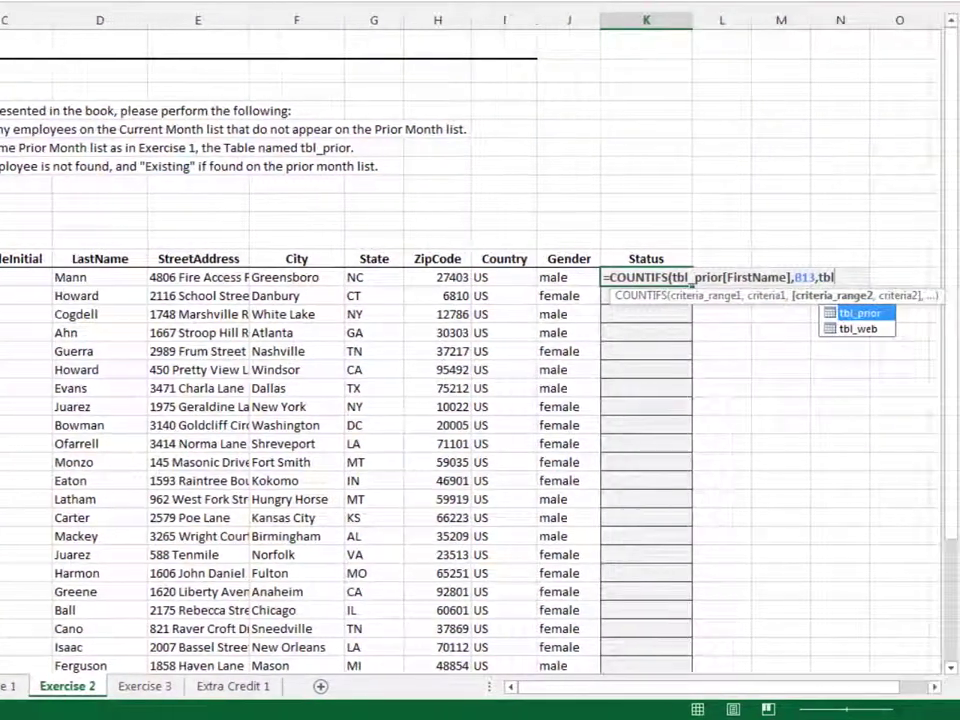
pyautogui.press('Tab')
pyautogui.write('[')
pyautogui.press('Down')
pyautogui.press('Down')
pyautogui.press('Tab')
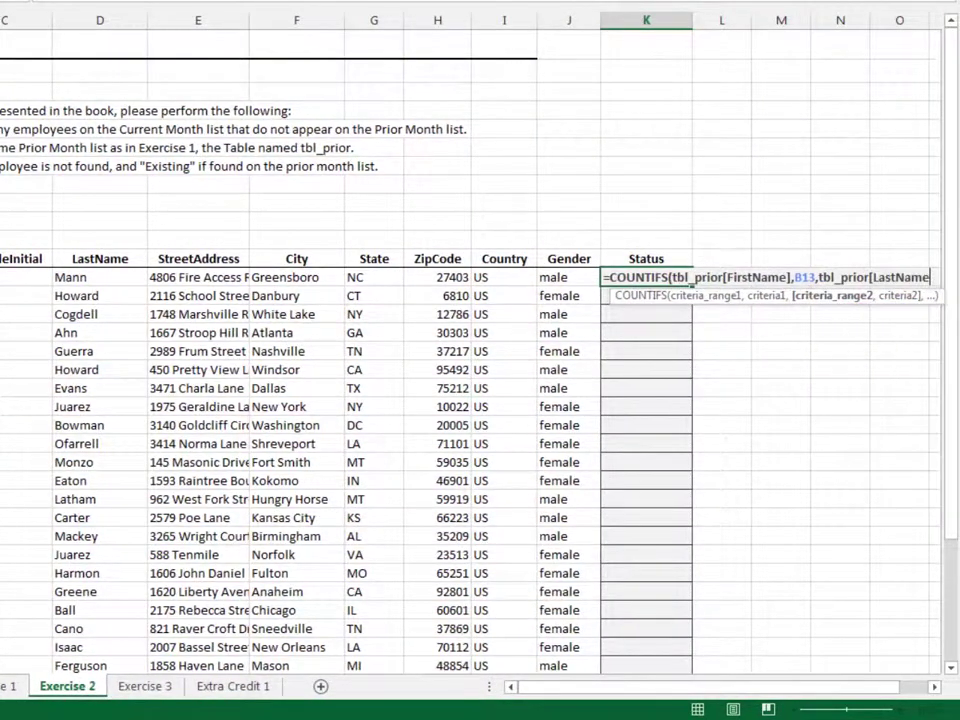
pyautogui.write('],')
pyautogui.press('Left')
pyautogui.press('Left')
pyautogui.press('Left')
pyautogui.press('Left')
pyautogui.press('Left')
pyautogui.press('Left')
pyautogui.press('Left')
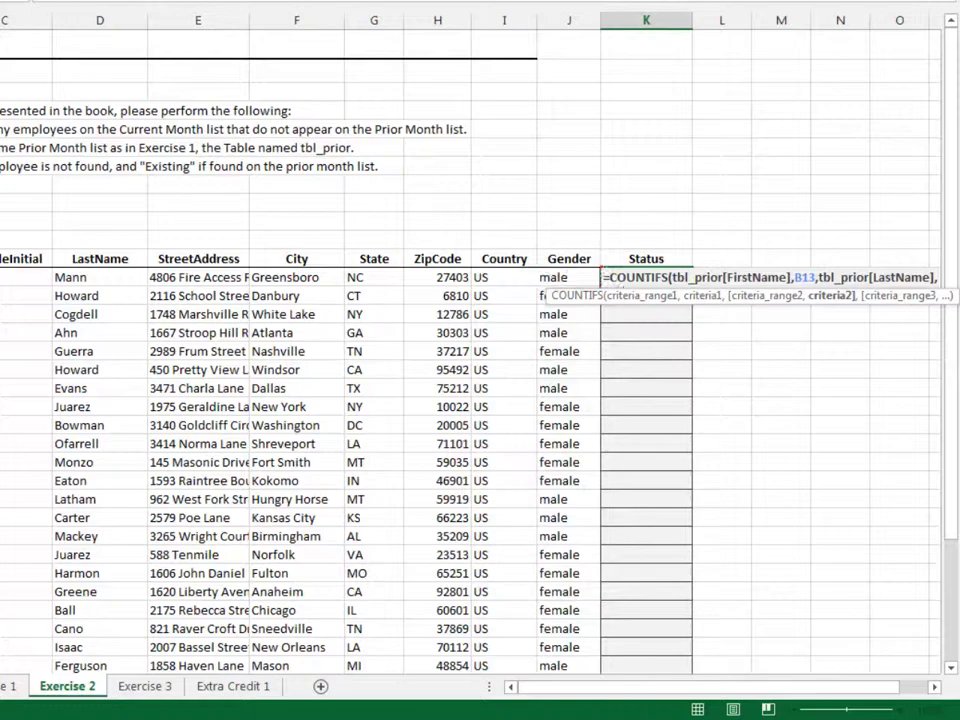
pyautogui.press('Return')
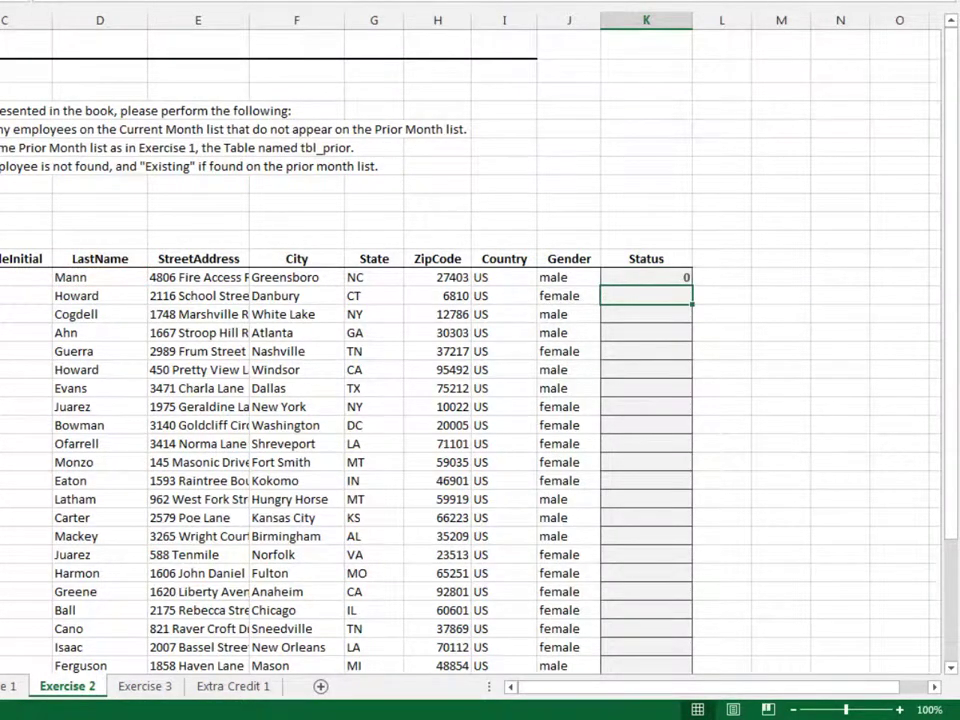
# Step: Edit K13 to wrap the COUNTIFS in an IF function whose logical test checks for a count of 0
pyautogui.press('Up')
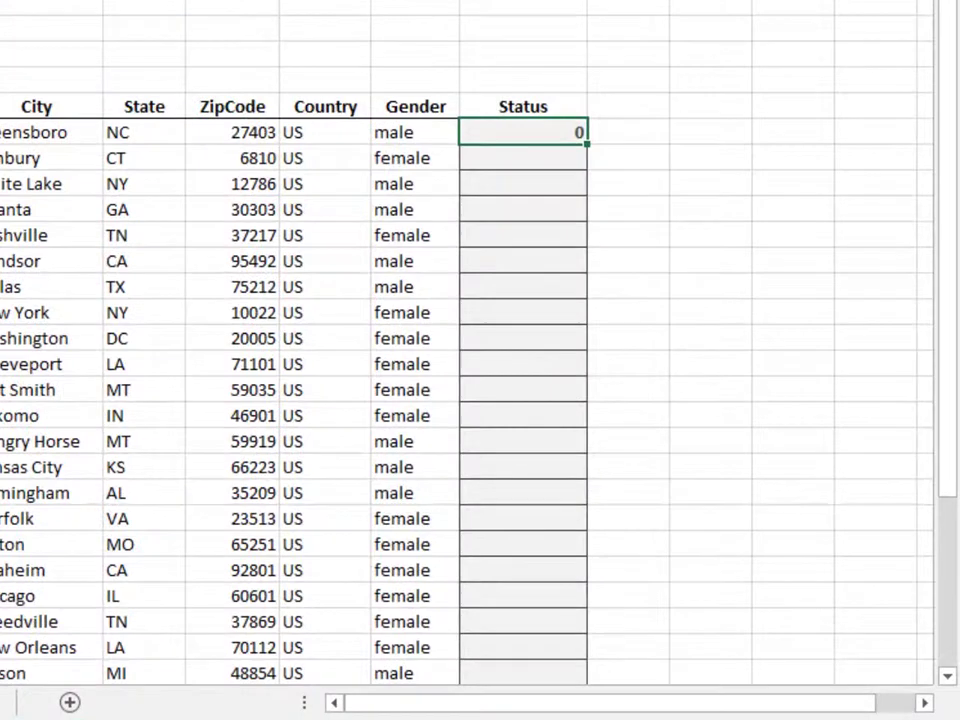
pyautogui.press('F2')
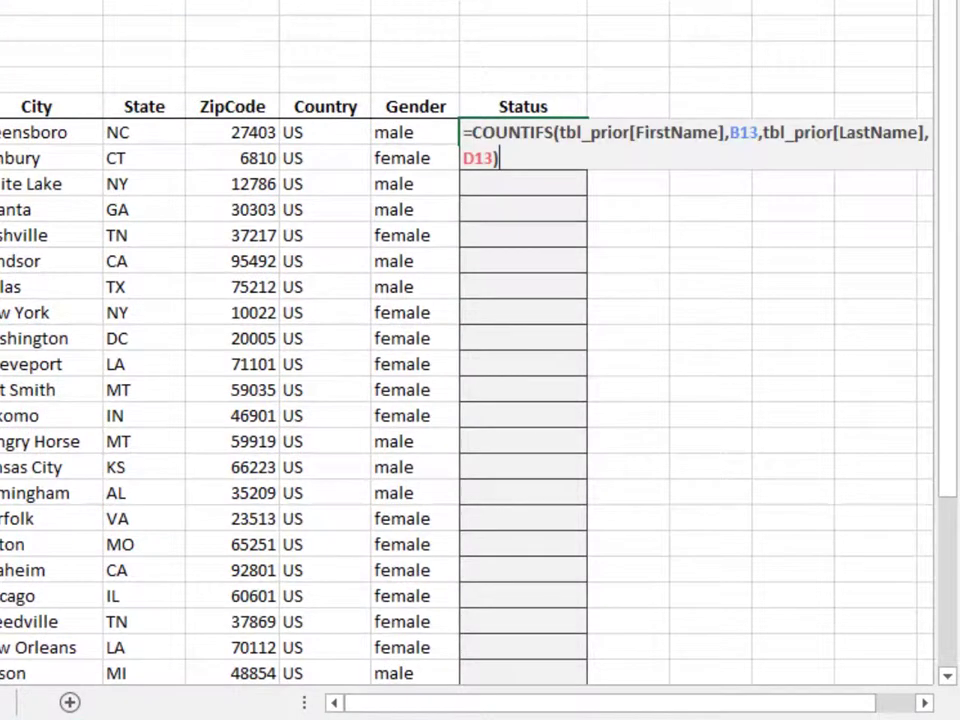
pyautogui.press('Home')
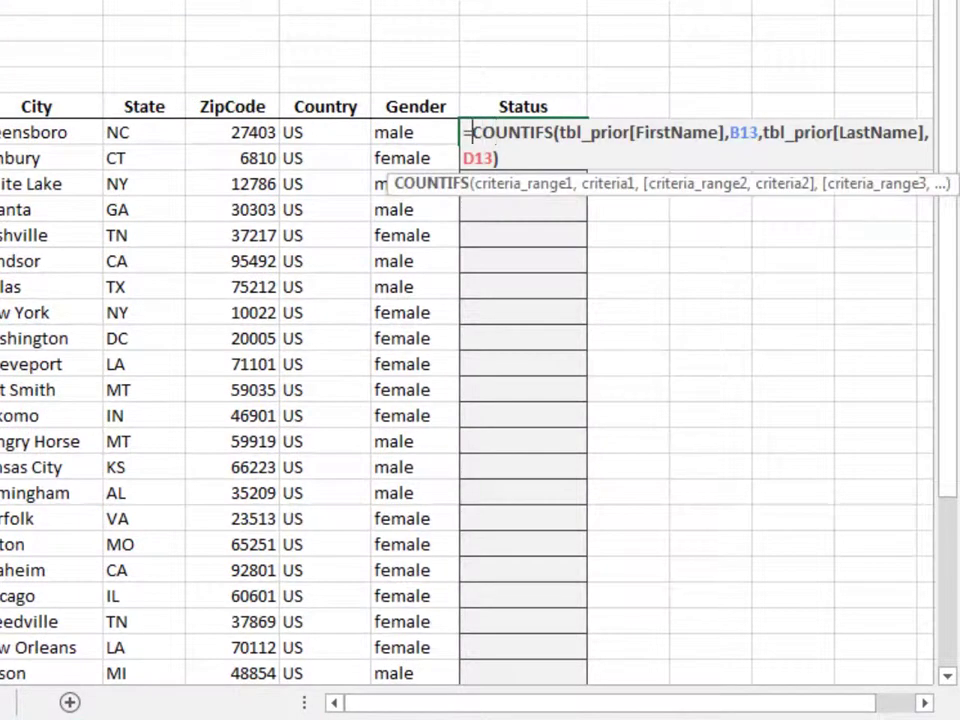
pyautogui.press('Up')
pyautogui.write('if')
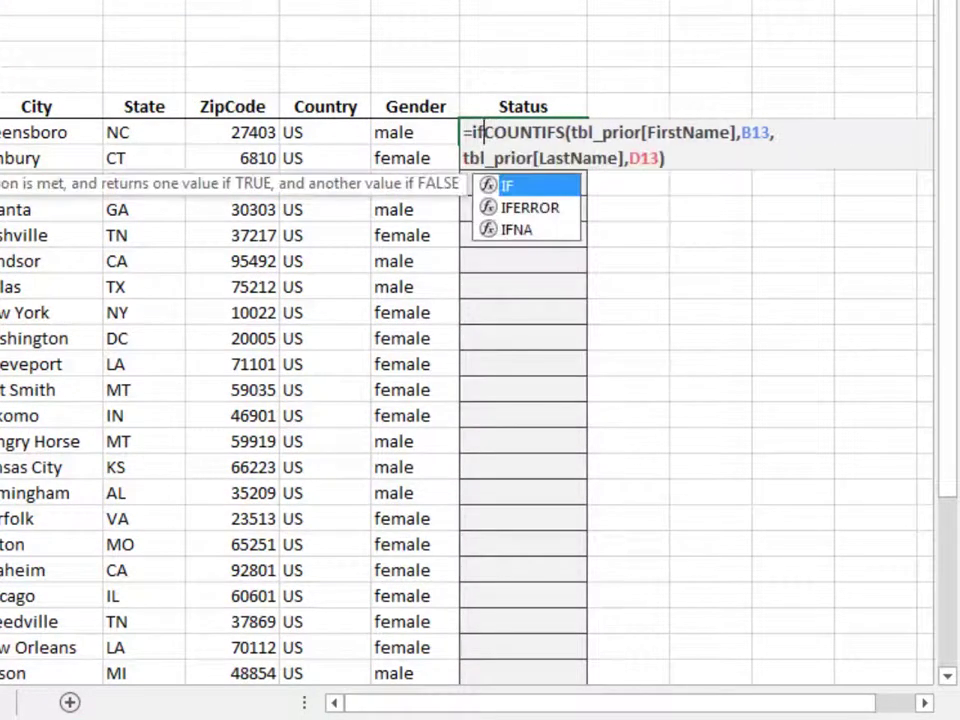
pyautogui.write('(')
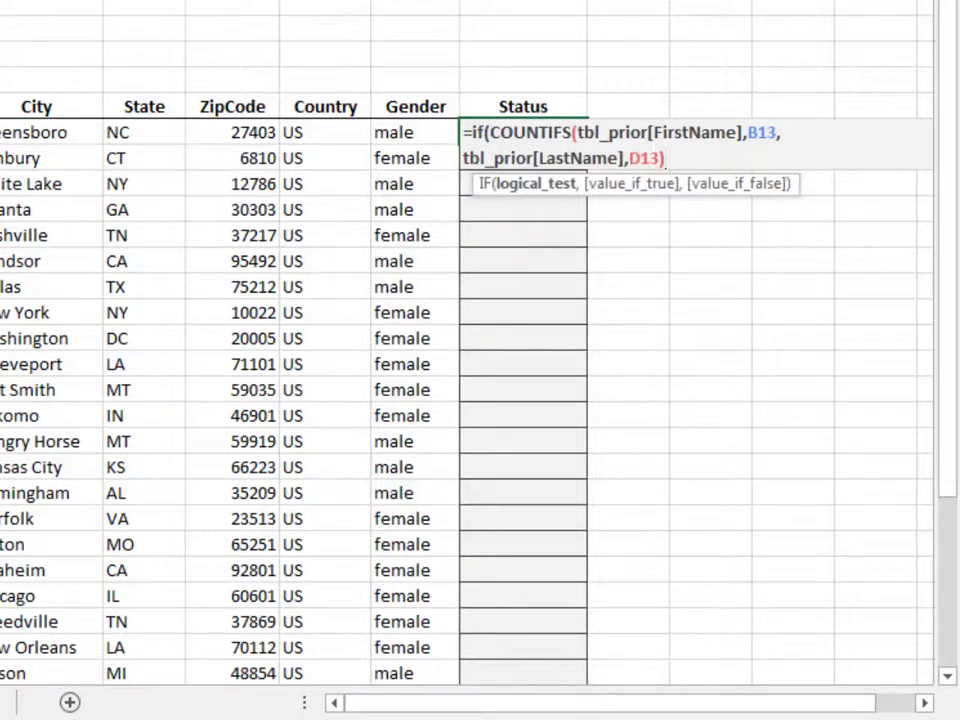
pyautogui.write('=0,')
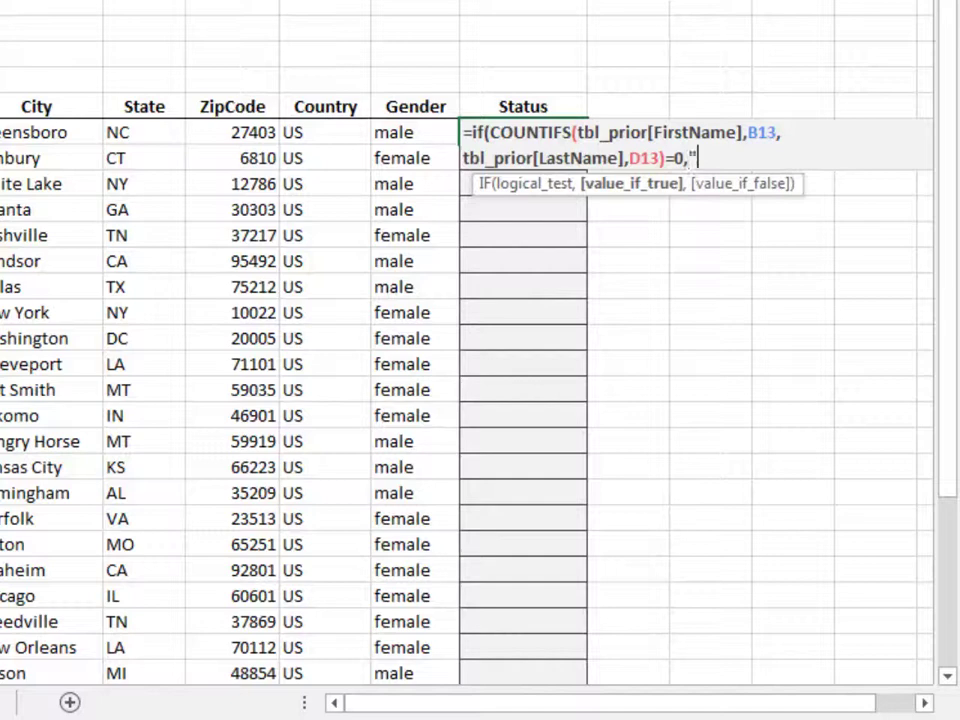
# Step: Complete the IF with "New" when true and "Existing" when false, and fill the formula down the Status column
pyautogui.write('"New",')
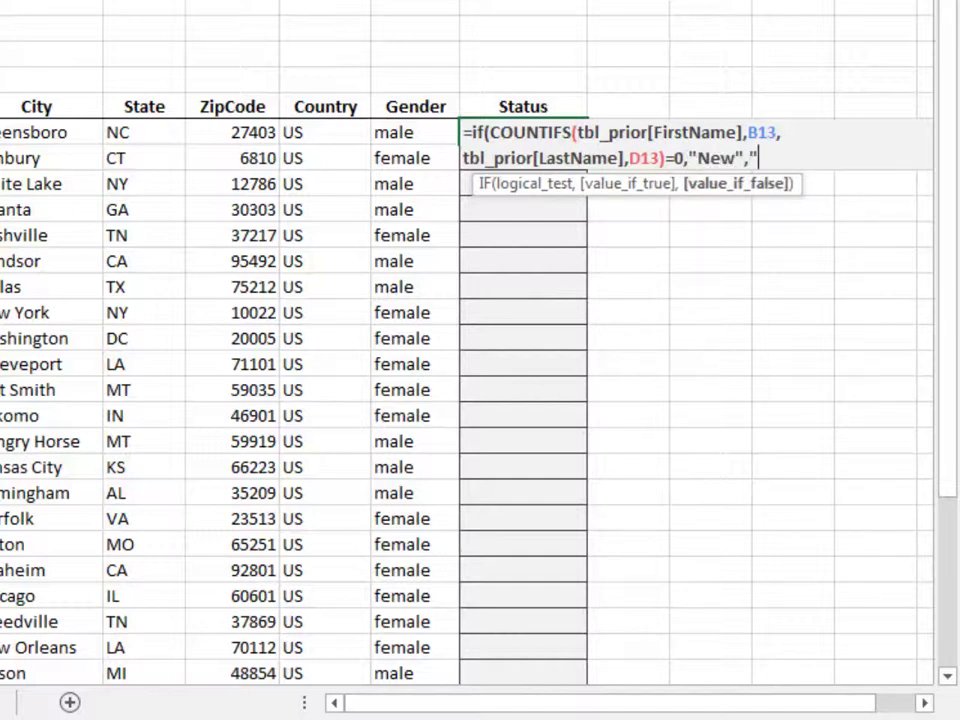
pyautogui.write('"Existing')
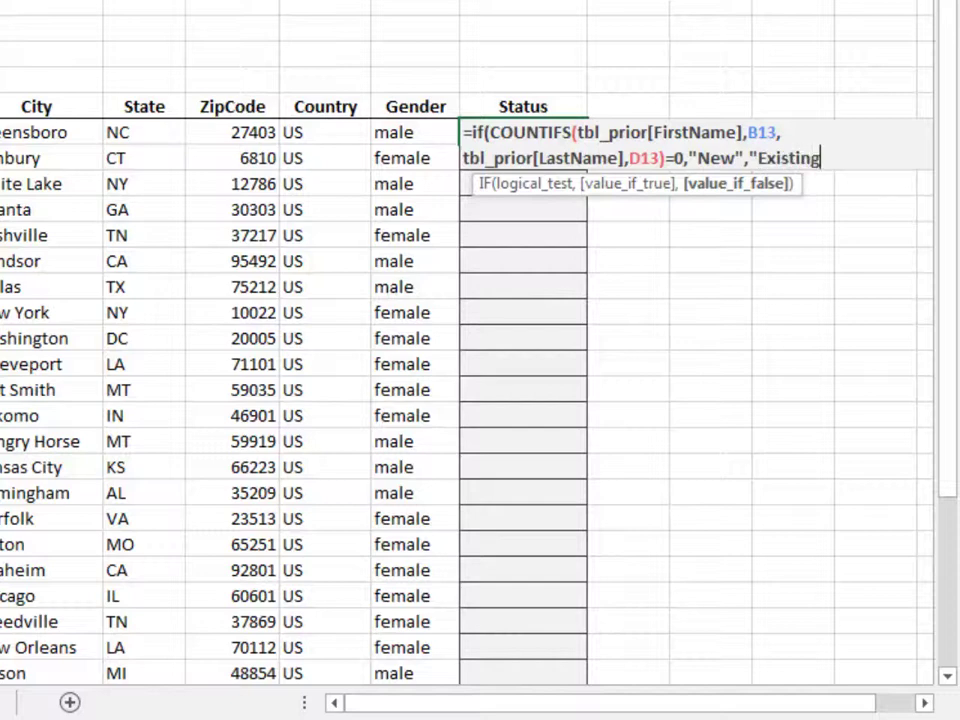
pyautogui.write('")')
pyautogui.press('Return')
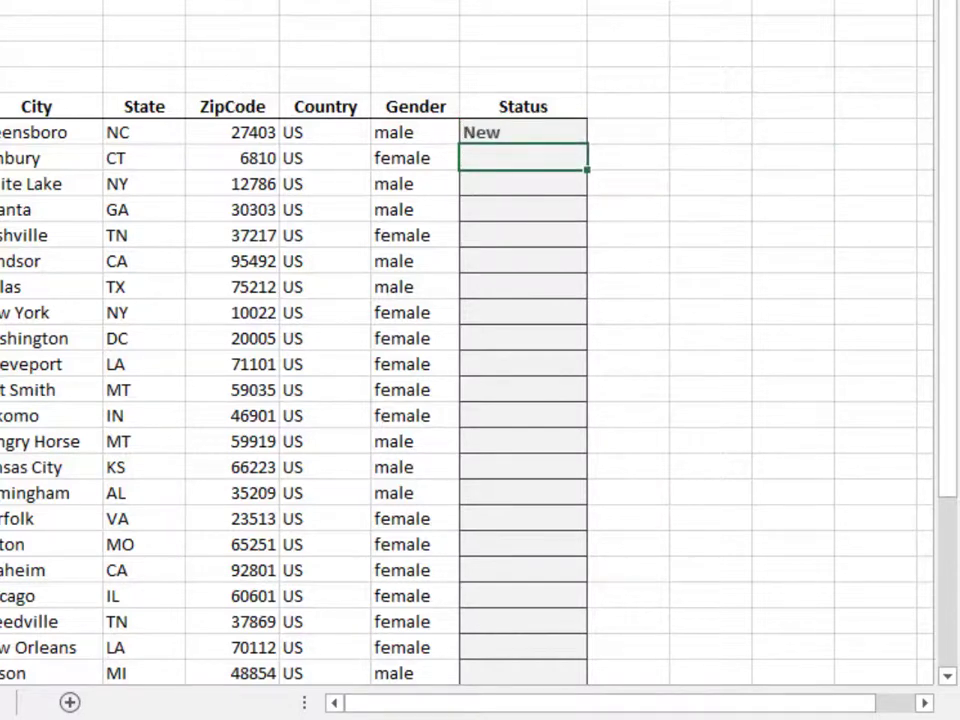
pyautogui.click(523, 132)
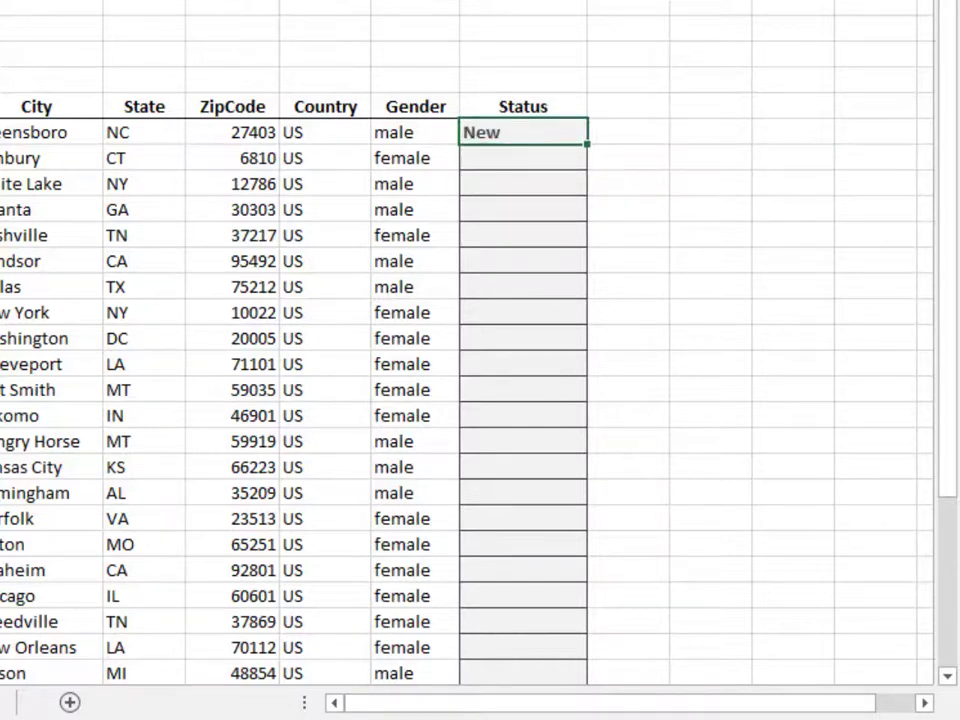
pyautogui.doubleClick(588, 145)
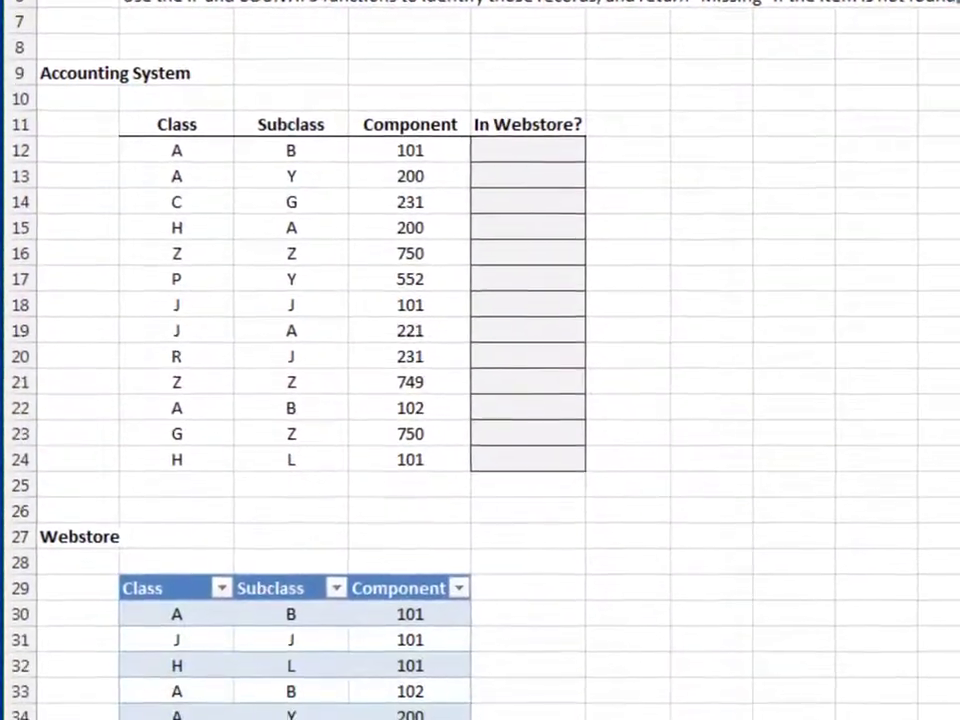
# Step: Begin a formula in E12 of the In Webstore? column with an IF function whose logical test is a COUNTIFS
pyautogui.click(528, 124)
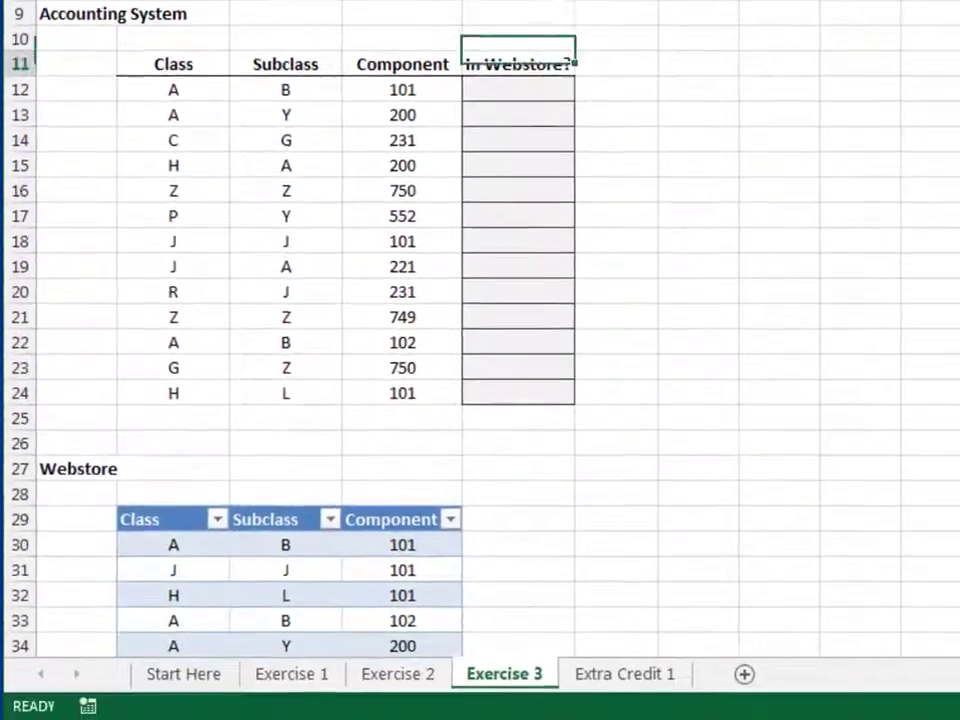
pyautogui.click(518, 89)
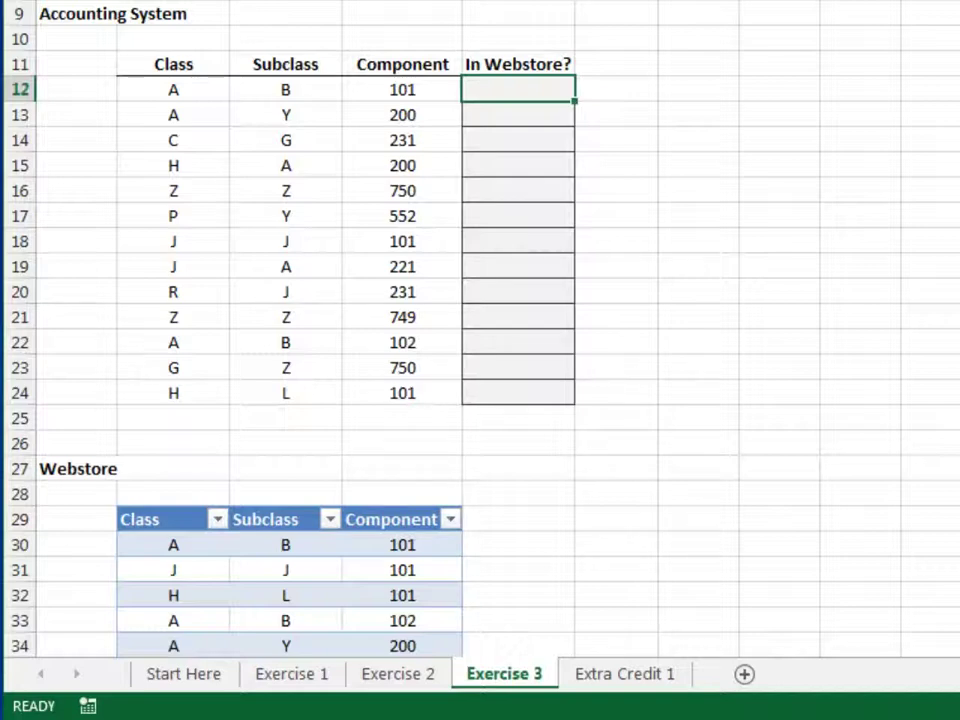
pyautogui.write('=if(')
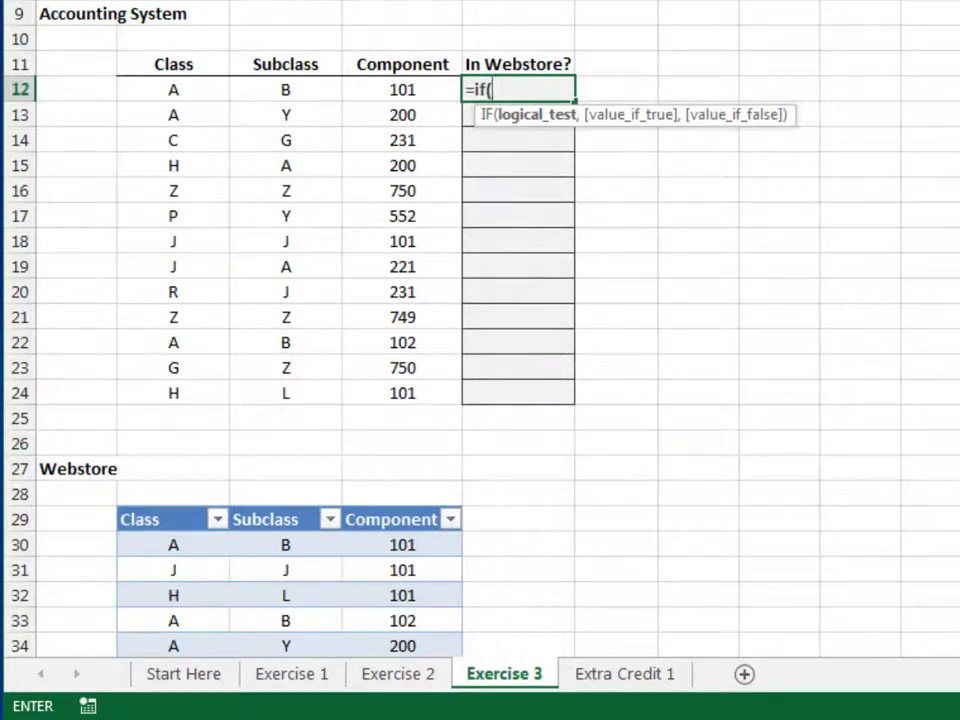
pyautogui.write('count')
pyautogui.press('Down')
pyautogui.press('Down')
pyautogui.press('Down')
pyautogui.press('Down')
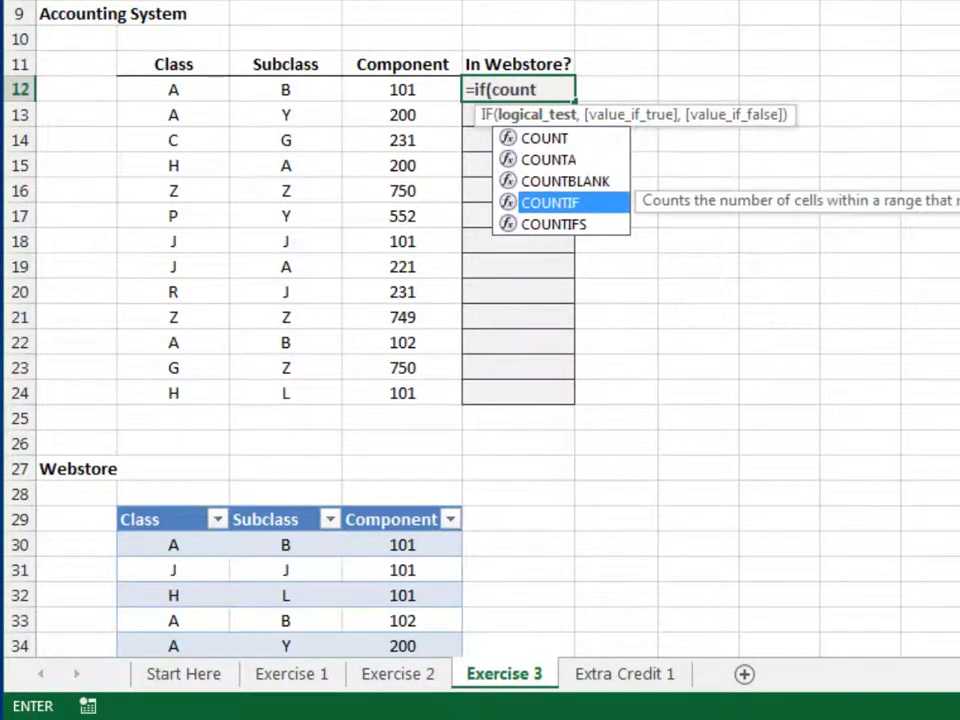
pyautogui.press('Tab')
# Step: Use tbl_web[Class] and B12 as the first criteria pair of the COUNTIFS
pyautogui.write('tbl')
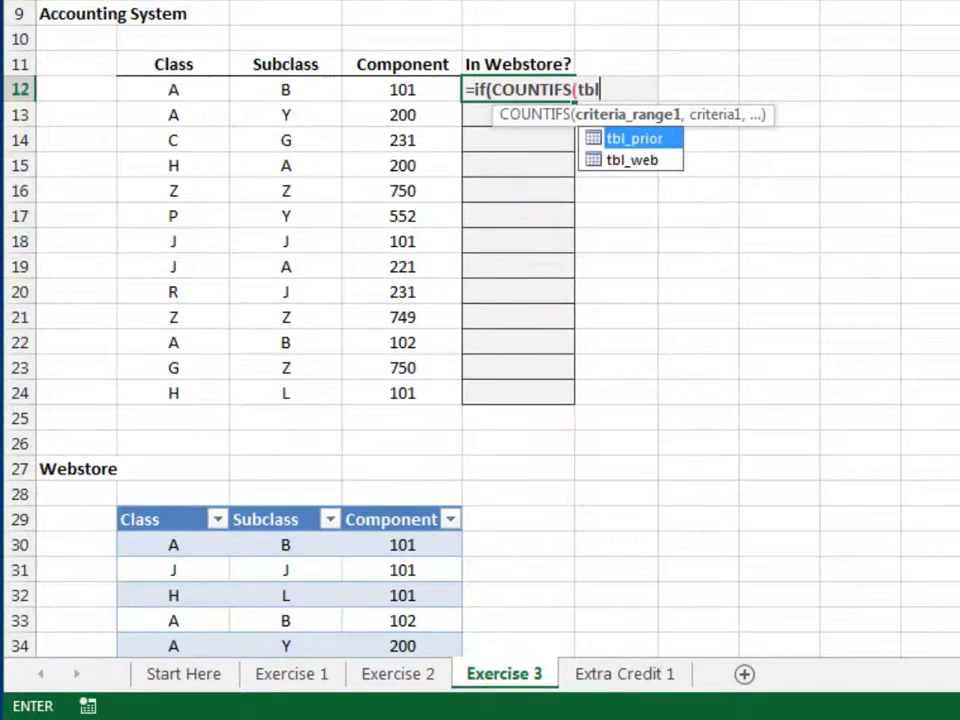
pyautogui.press('Down')
pyautogui.press('Tab')
pyautogui.write('[')
pyautogui.press('Tab')
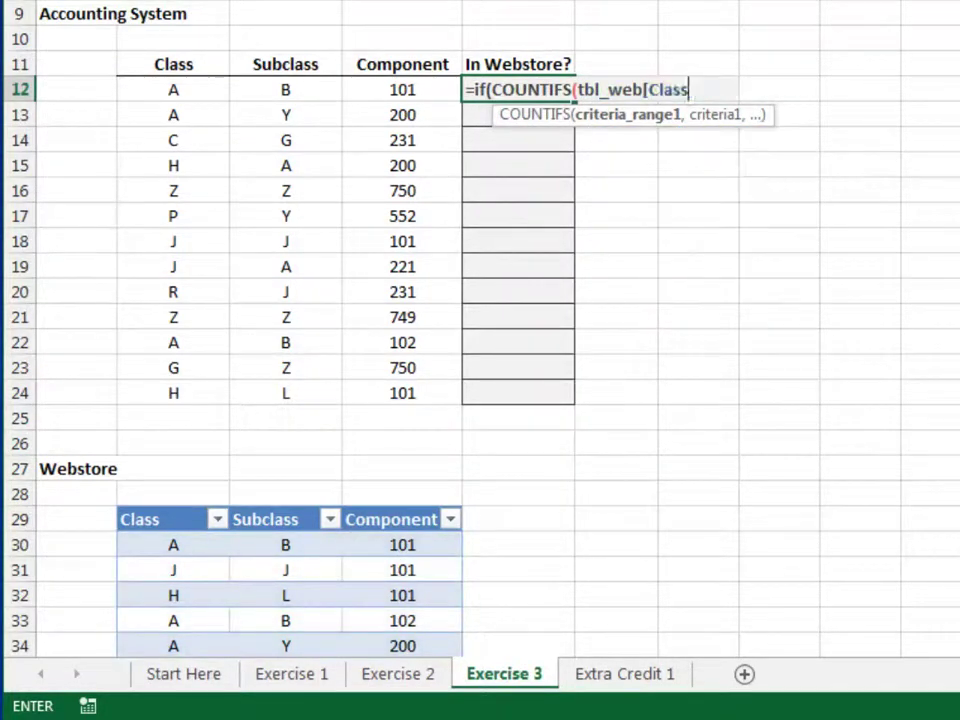
pyautogui.write('],')
pyautogui.press('Left')
pyautogui.press('Left')
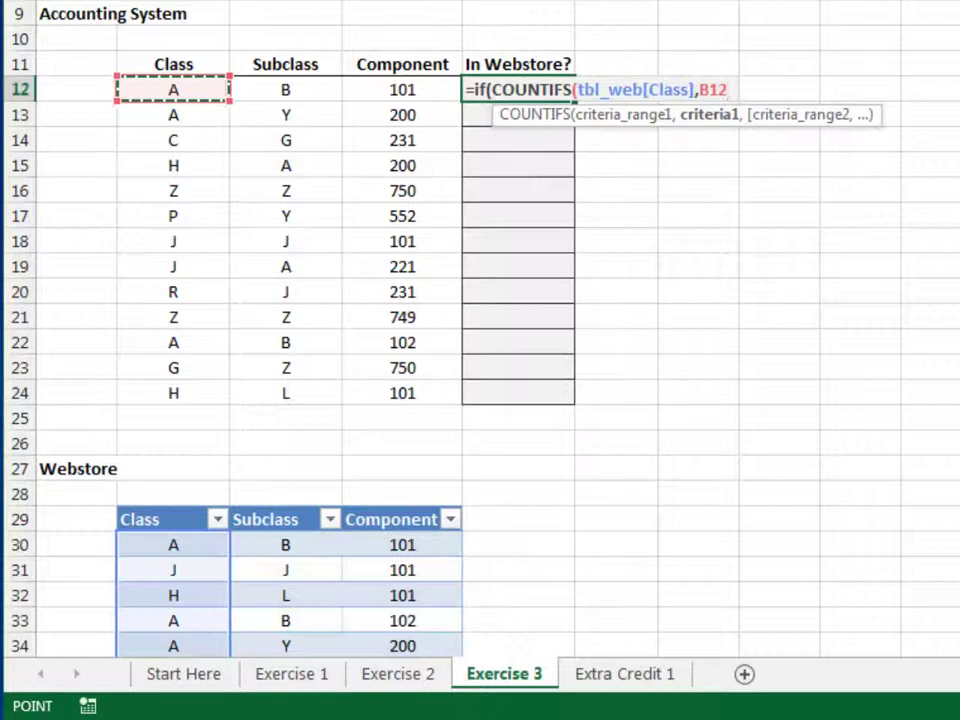
# Step: Add tbl_web[Subclass] with C12 as the second criteria pair of the COUNTIFS
pyautogui.write(',tbl')
pyautogui.press('Down')
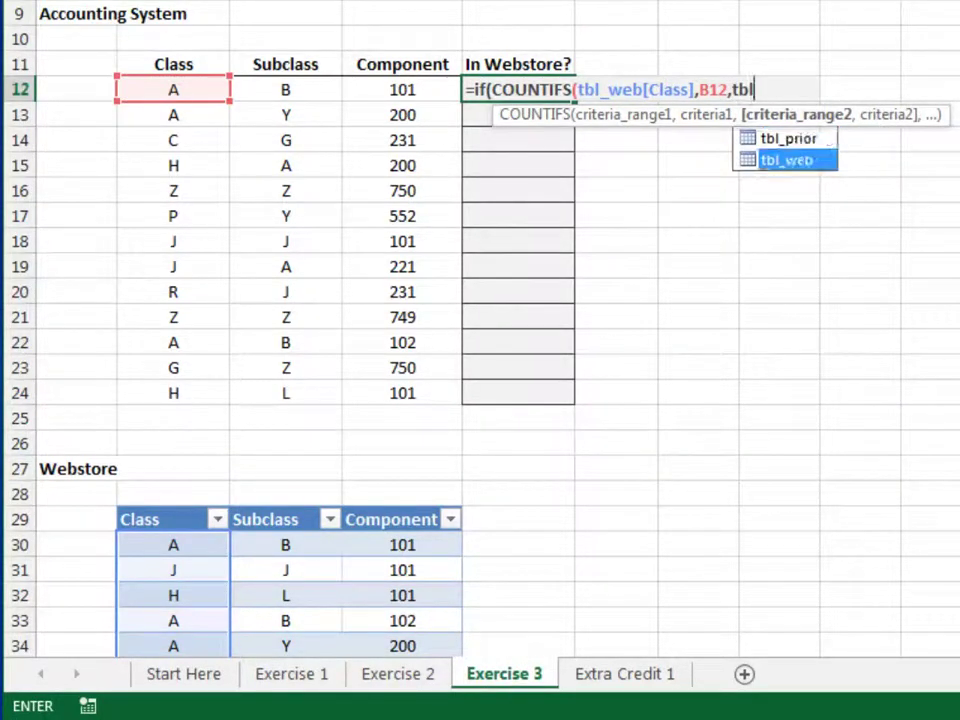
pyautogui.press('Tab')
pyautogui.write('[s')
pyautogui.press('Tab')
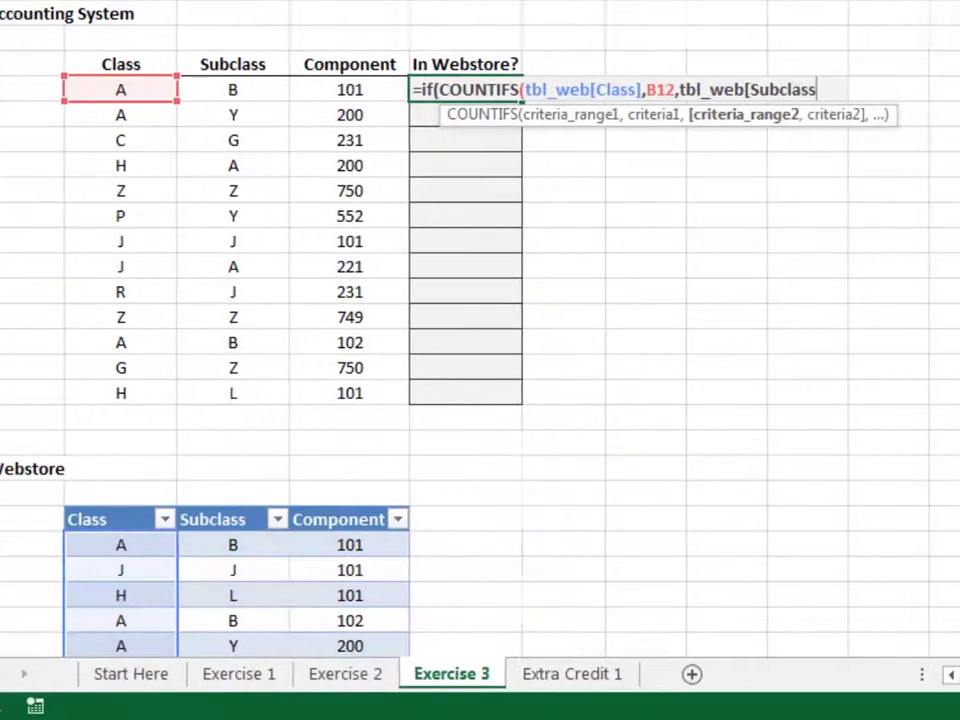
pyautogui.write('],')
pyautogui.press('Left')
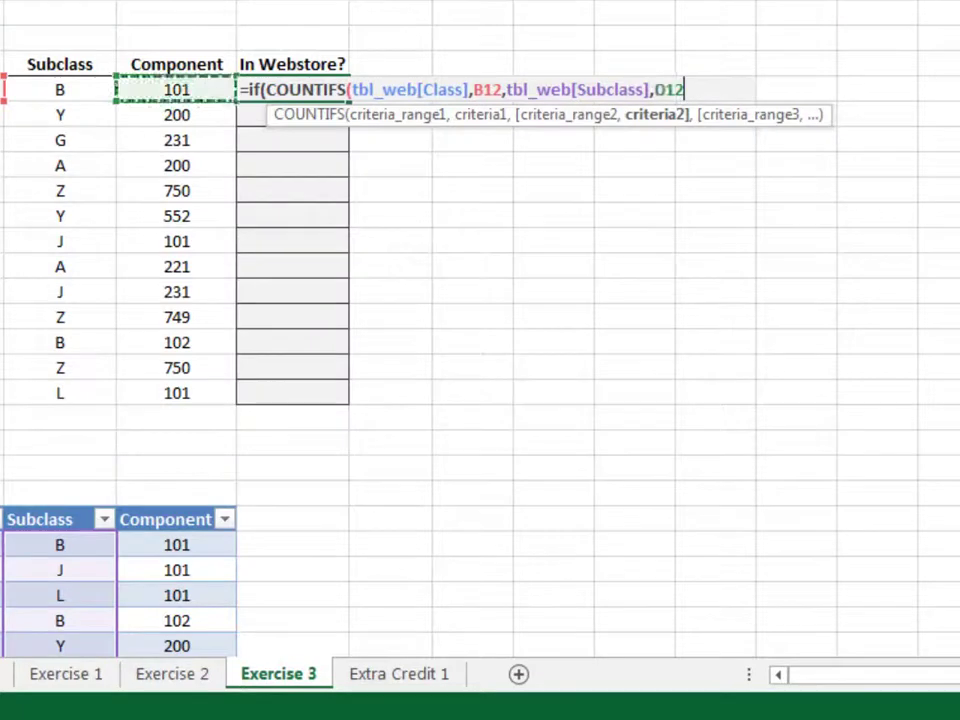
pyautogui.press('Left')
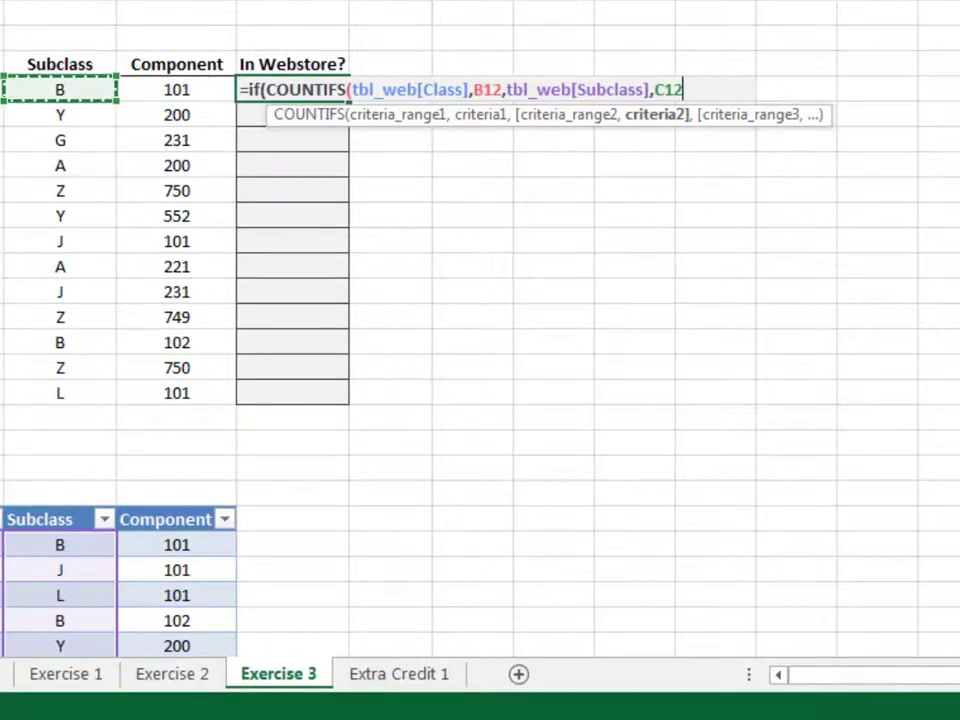
# Step: Add tbl_web[Component] with D12 as the third criteria pair of the COUNTIFS
pyautogui.write(',tbl')
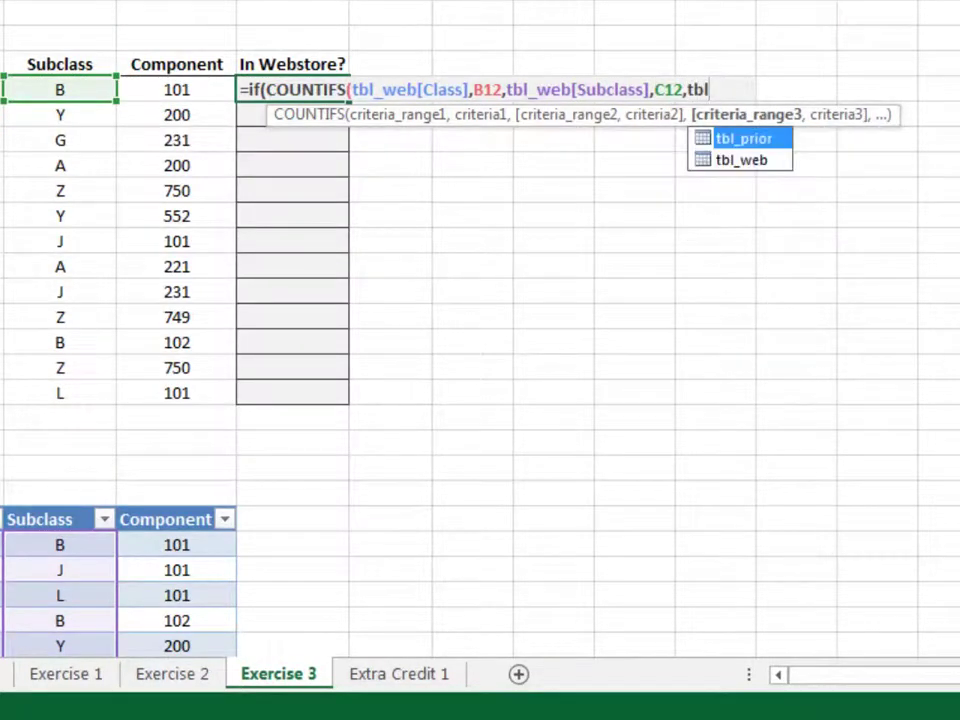
pyautogui.press('Down')
pyautogui.press('Tab')
pyautogui.write('[')
pyautogui.press('Down')
pyautogui.press('Down')
pyautogui.press('Tab')
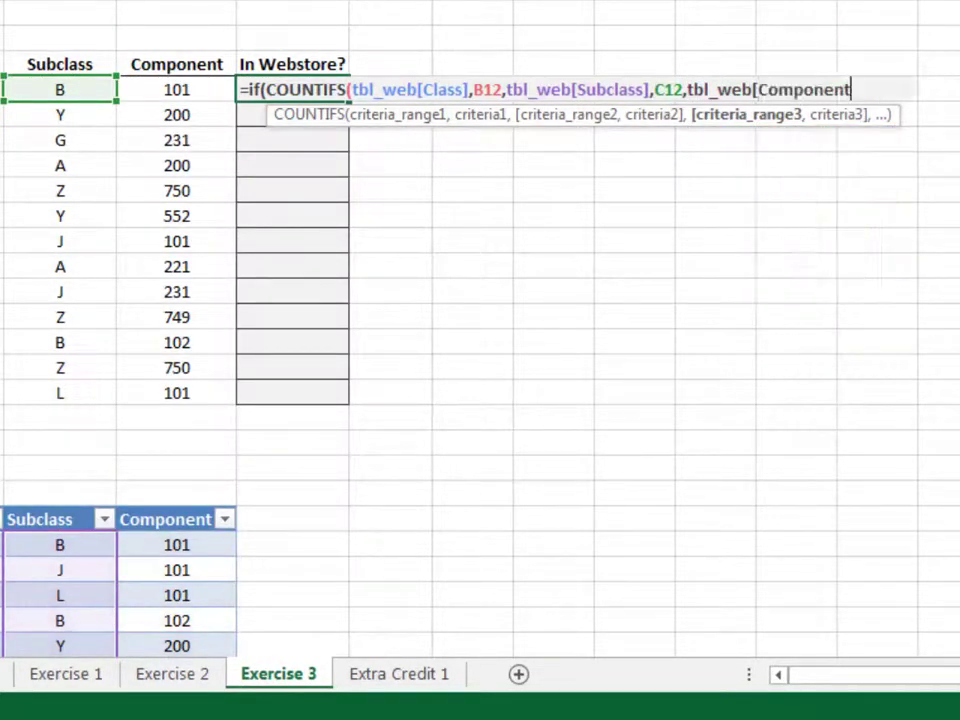
pyautogui.write('],')
pyautogui.press('Left')
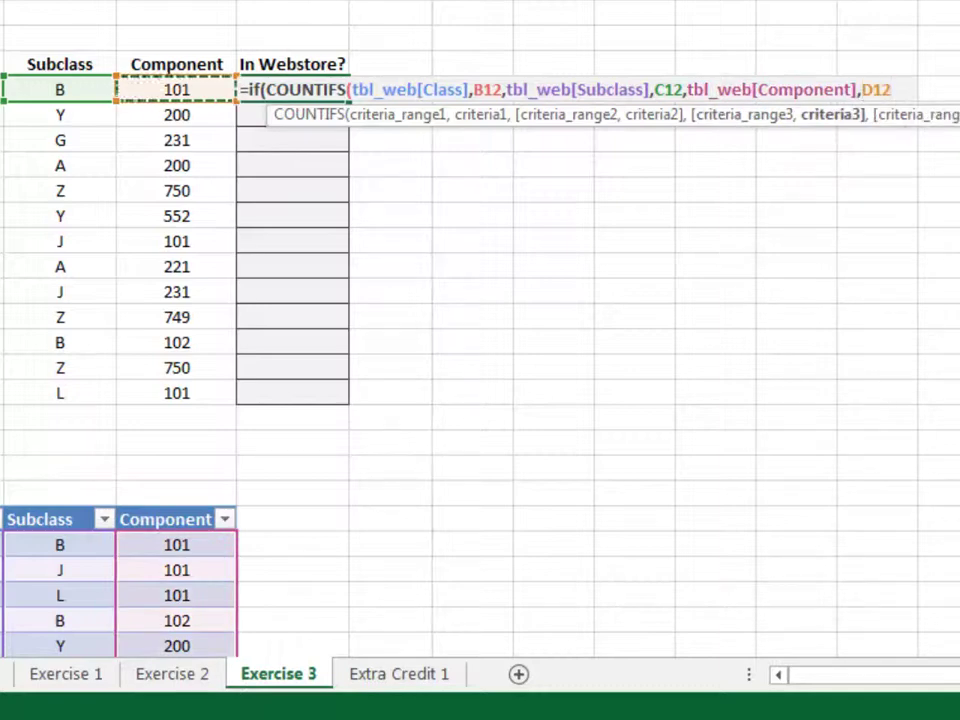
# Step: Complete E12 with a test for a count of 0 returning "Missing" or otherwise "Web", and fill the formula down to E24
pyautogui.write(')')
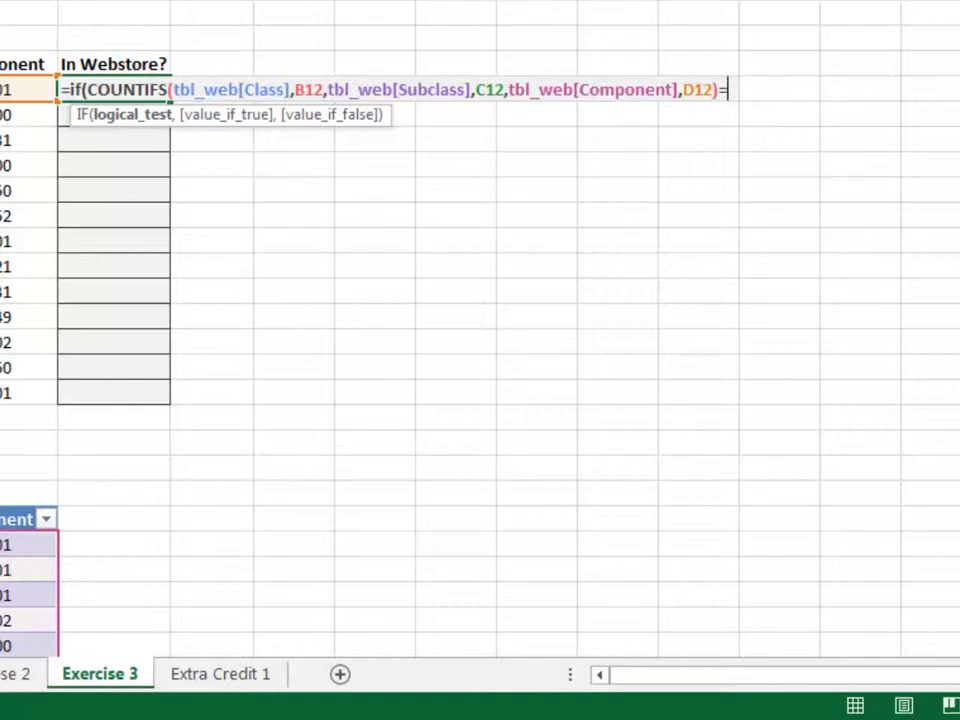
pyautogui.write('=0,')
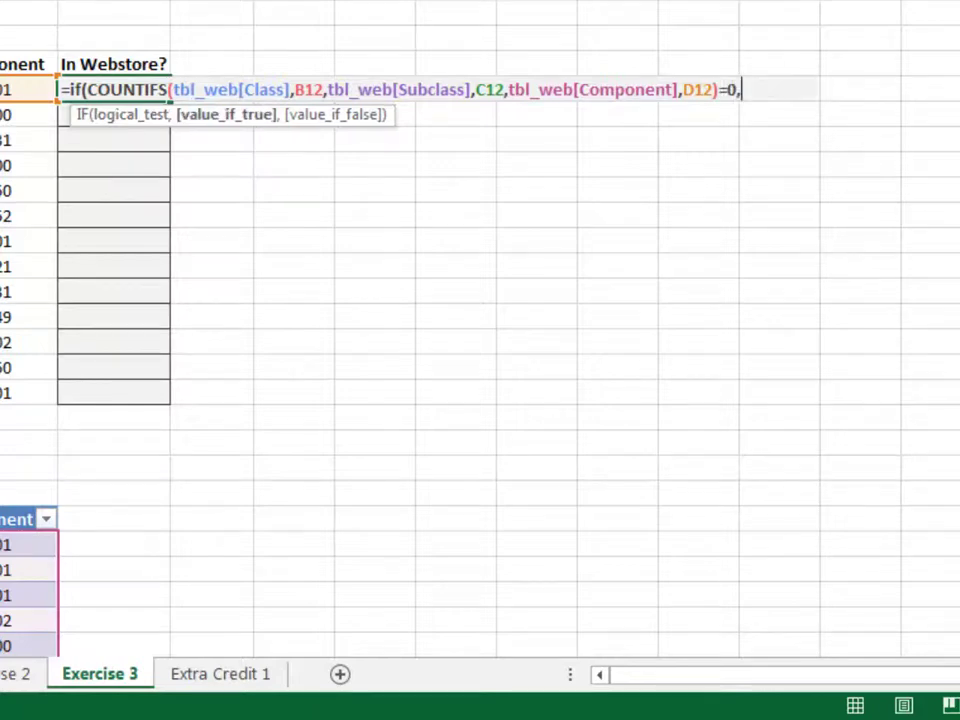
pyautogui.write('"Missing",')
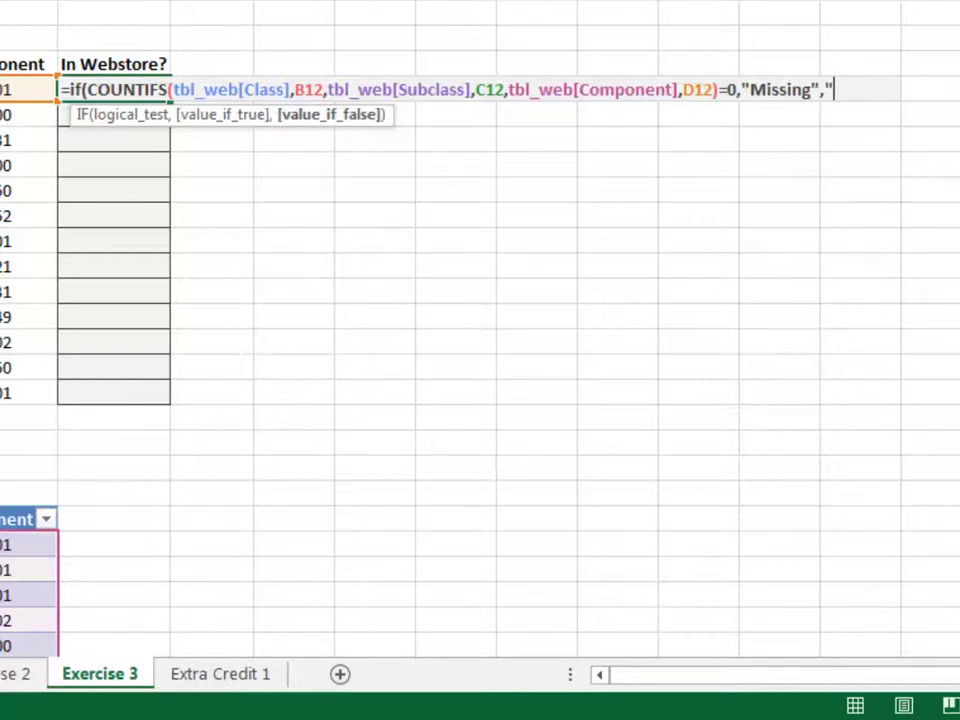
pyautogui.write('"Web")')
pyautogui.press('Return')
pyautogui.press('Up')
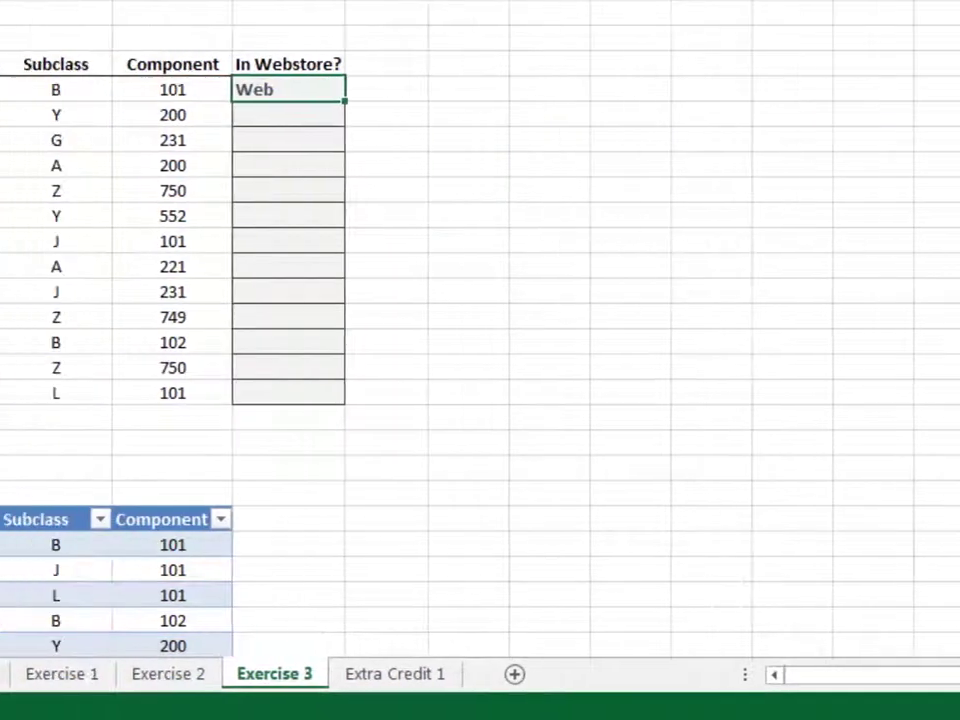
pyautogui.doubleClick(478, 101)
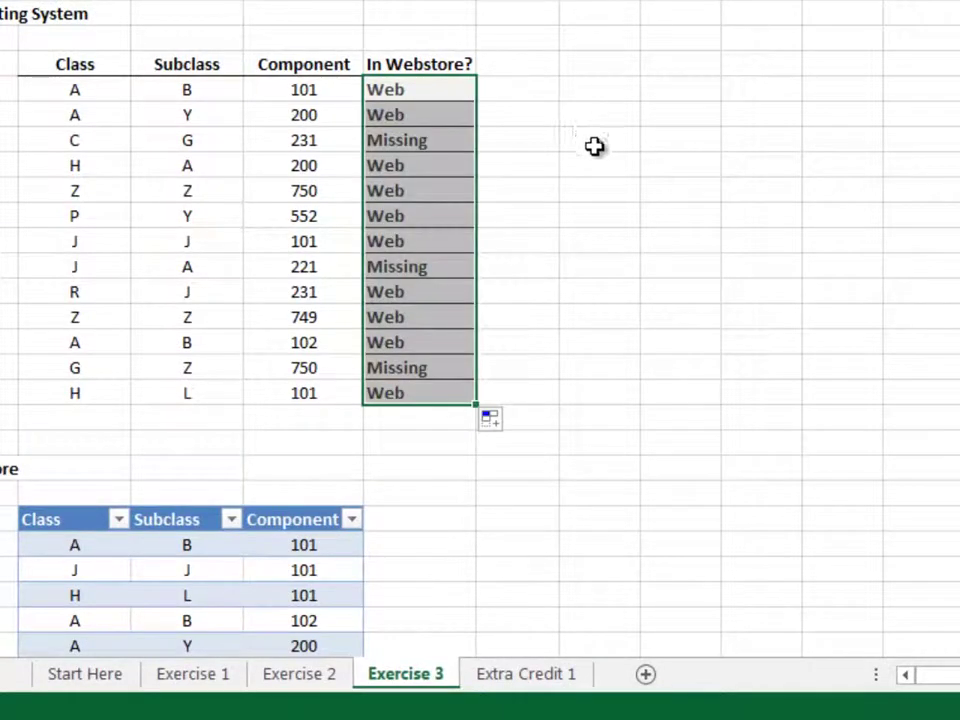
pyautogui.click(593, 146)
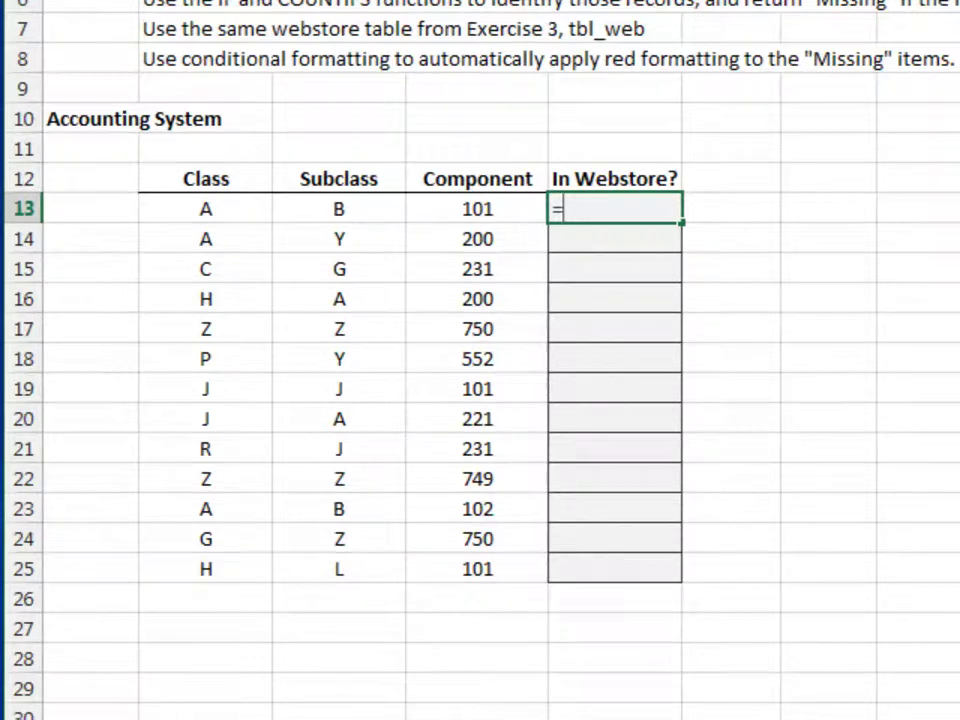
# Step: Begin an IF formula in E13 of the Extra Credit 1 sheet with a COUNTIFS as its logical test
pyautogui.write('if(count')
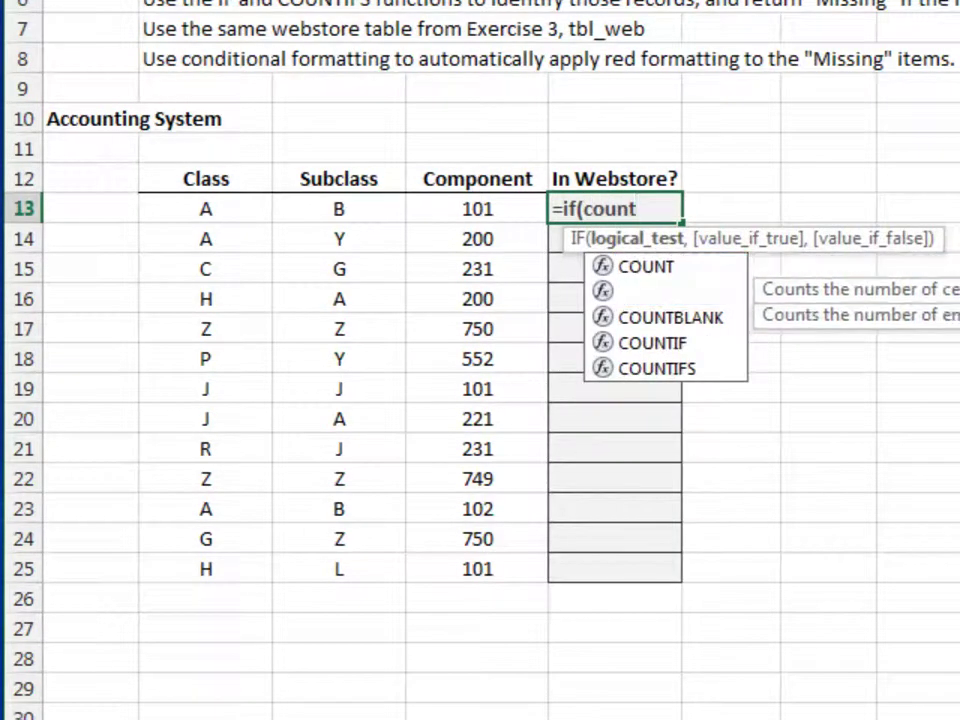
pyautogui.press('Down')
pyautogui.press('Down')
pyautogui.press('Down')
pyautogui.press('Down')
pyautogui.press('Tab')
# Step: Use tbl_web[Class] and B13 as the first criteria pair of the In Webstore? formula
pyautogui.write('tbl')
pyautogui.press('Down')
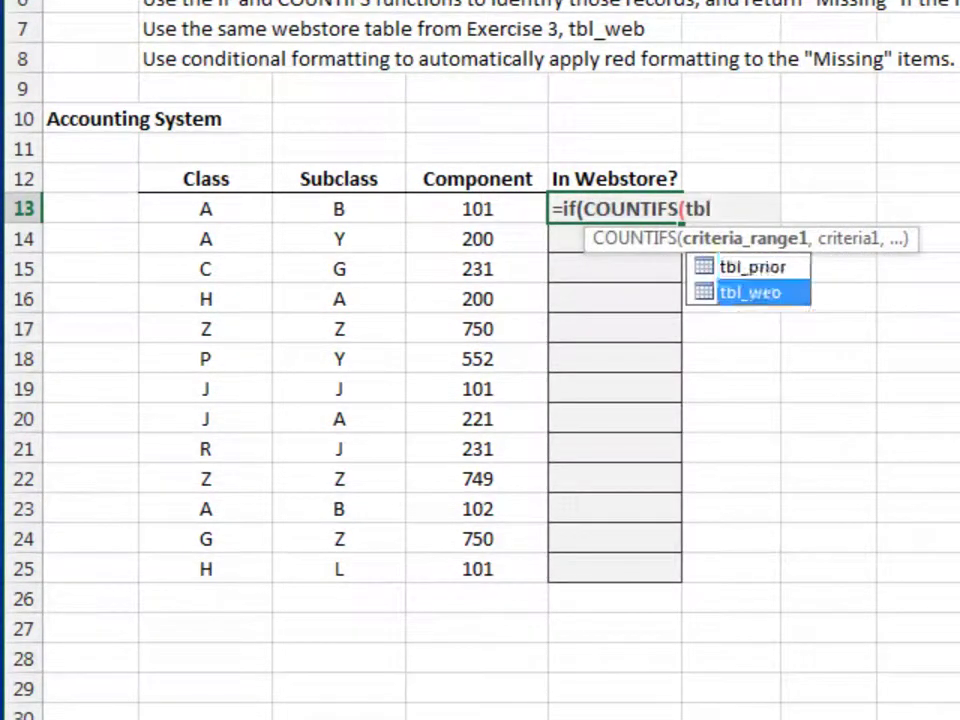
pyautogui.press('Tab')
pyautogui.write('[')
pyautogui.press('Tab')
pyautogui.write('],')
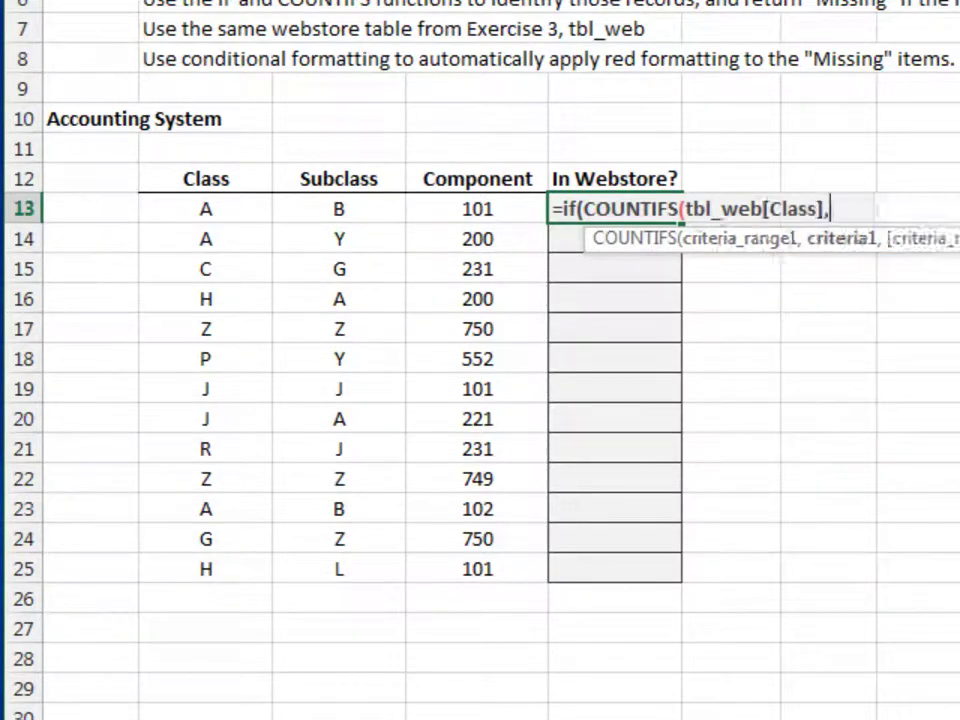
pyautogui.press('Left')
pyautogui.press('Left')
pyautogui.press('Left')
# Step: Add tbl_web[Subclass] with C13 as the second criteria pair of the In Webstore? formula
pyautogui.write(',')
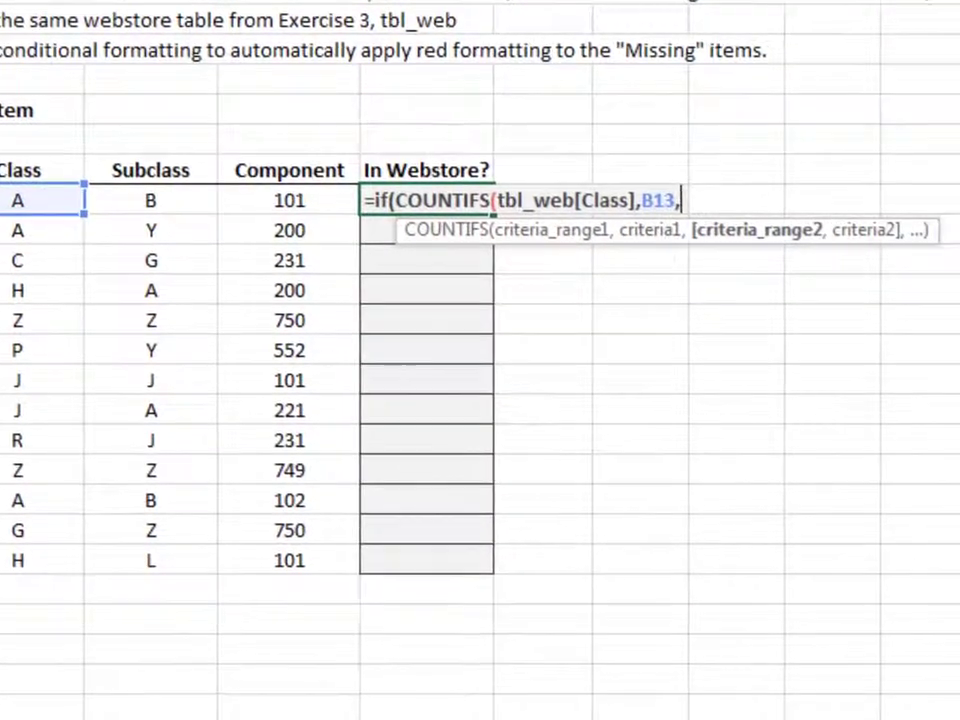
pyautogui.write('tbl')
pyautogui.press('Down')
pyautogui.press('Tab')
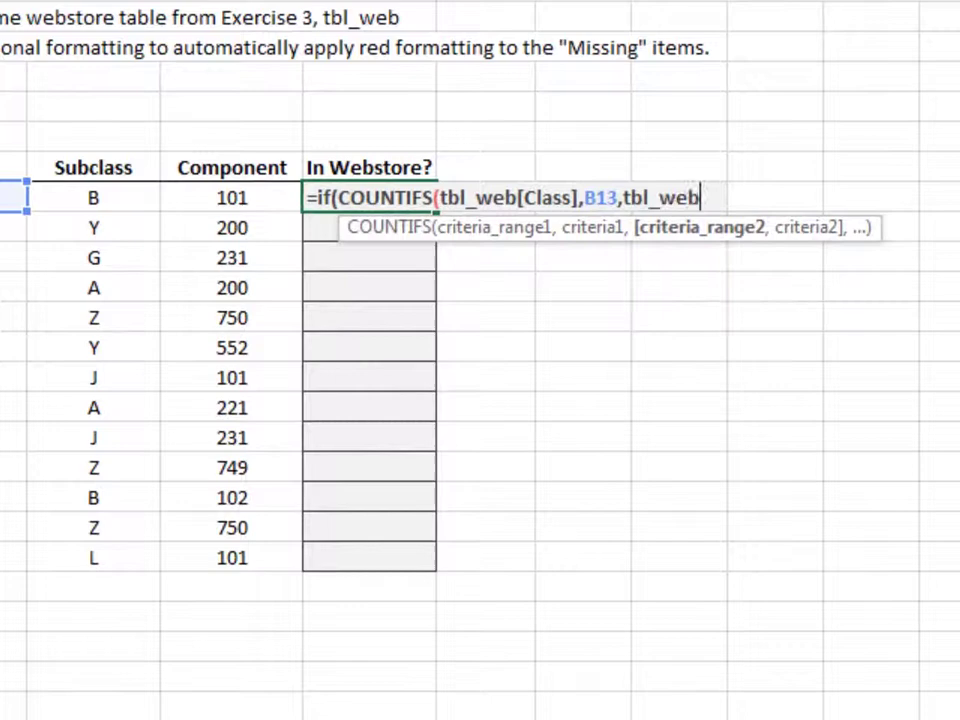
pyautogui.write('[')
pyautogui.press('Down')
pyautogui.press('Tab')
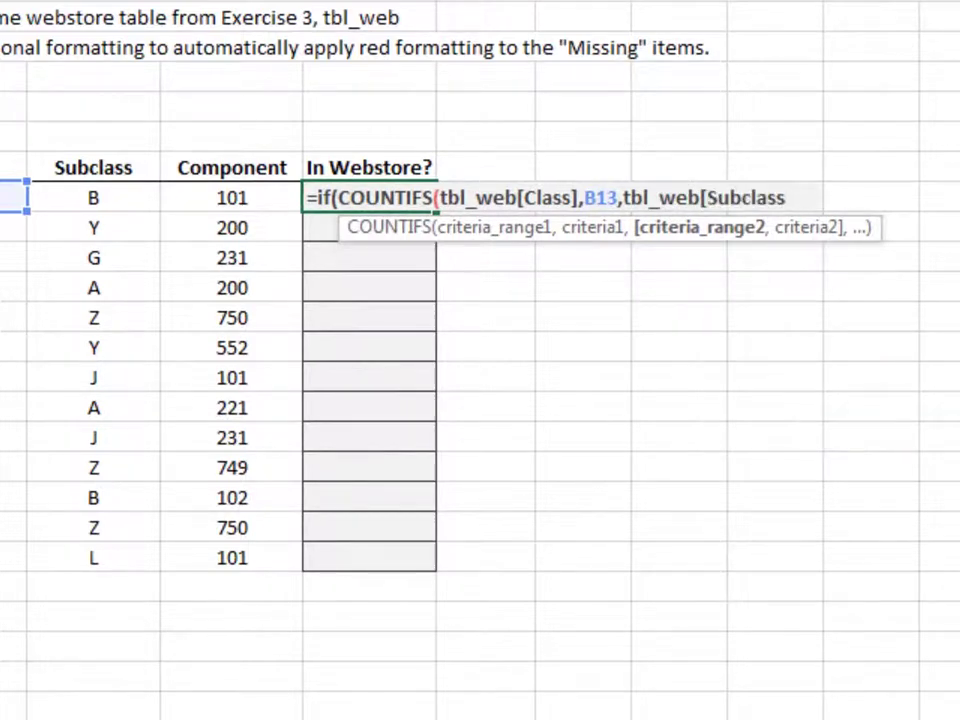
pyautogui.write('],')
pyautogui.press('Left')
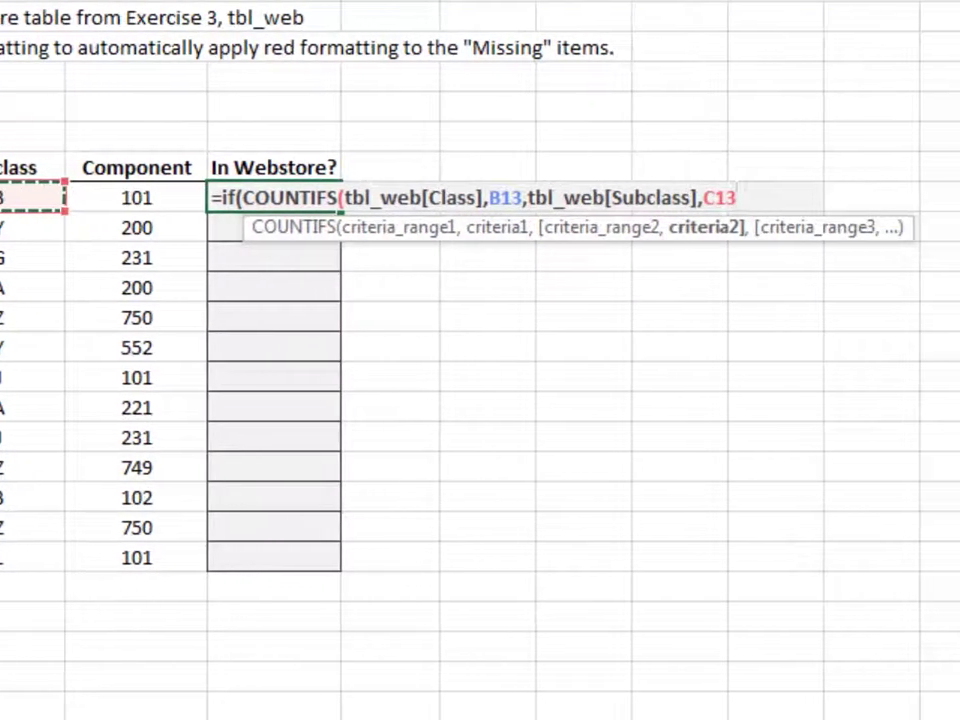
# Step: Add tbl_web[Component] with D13 as the third criteria pair of the In Webstore? formula
pyautogui.write(',tbl')
pyautogui.press('Tab')
pyautogui.write('[')
pyautogui.press('Down')
pyautogui.press('Down')
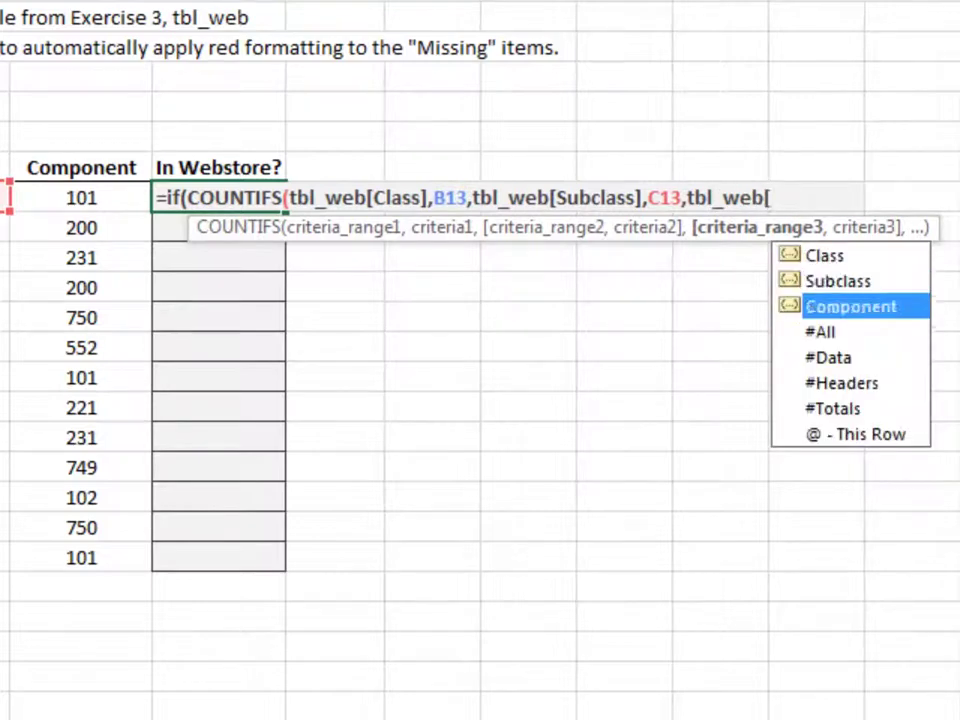
pyautogui.press('Tab')
pyautogui.write(',')
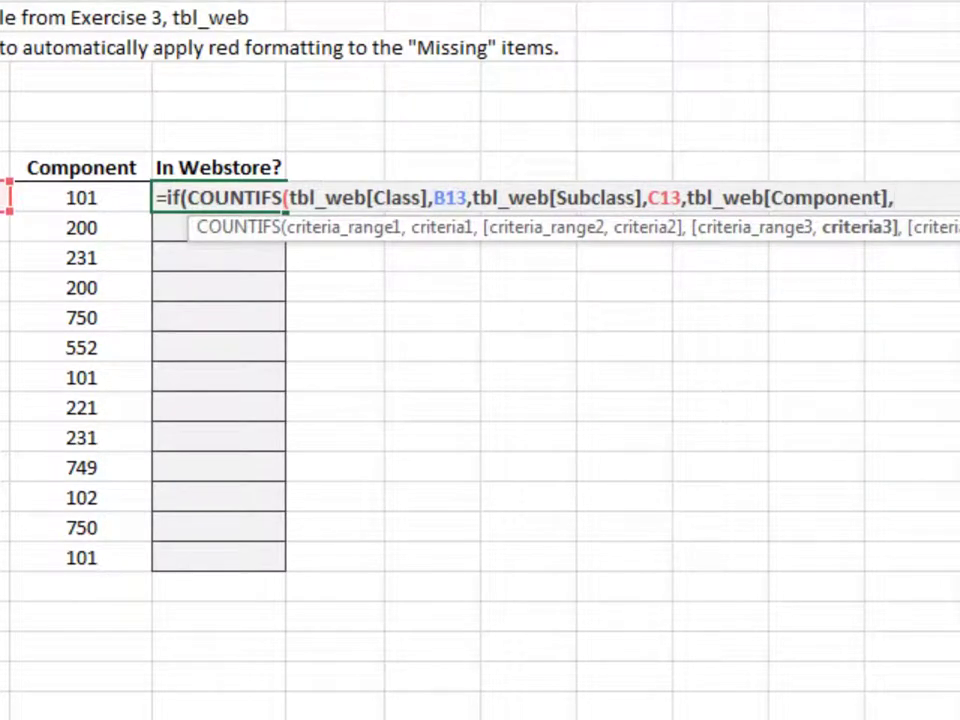
pyautogui.press('Left')
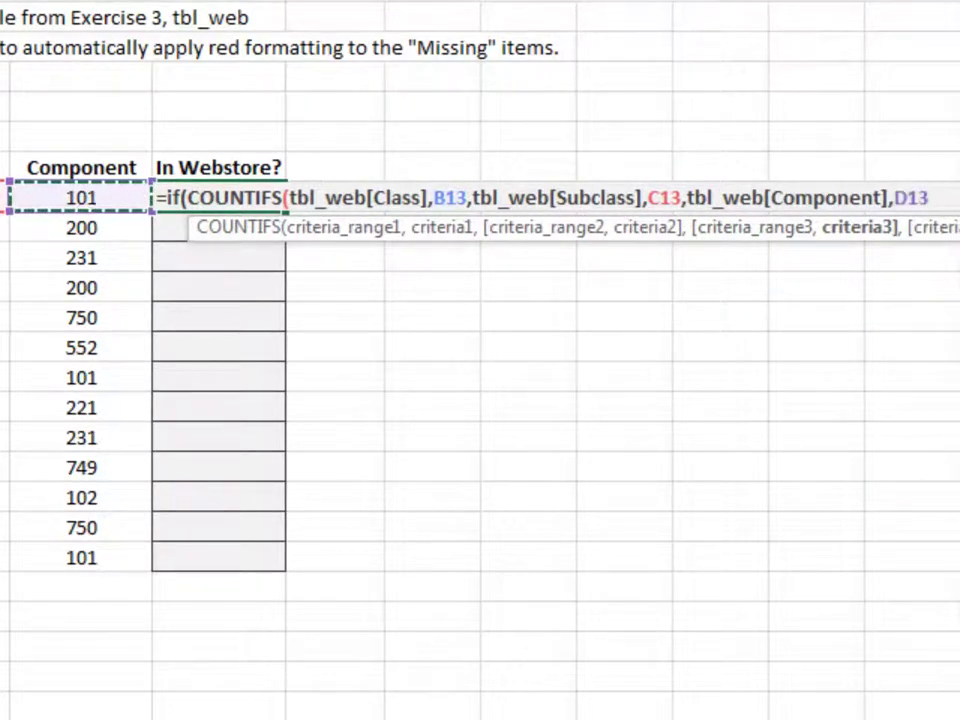
# Step: Complete E13 with a test for a count of 0 returning "Missing" or otherwise "Web", and fill the formula down to E25
pyautogui.write(')=0')
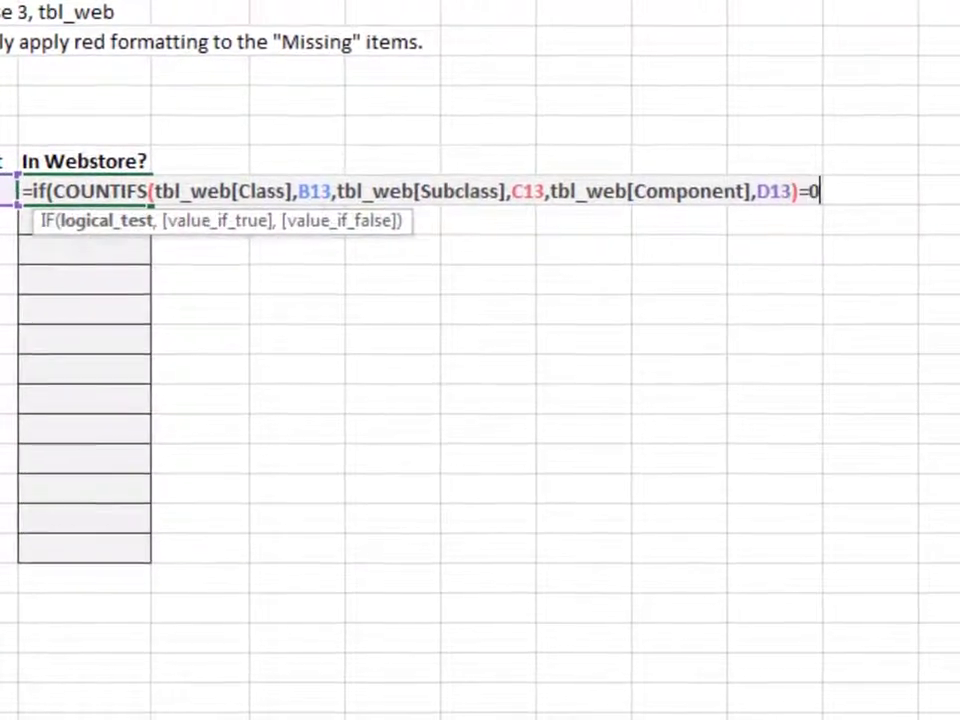
pyautogui.write(',"Mi')
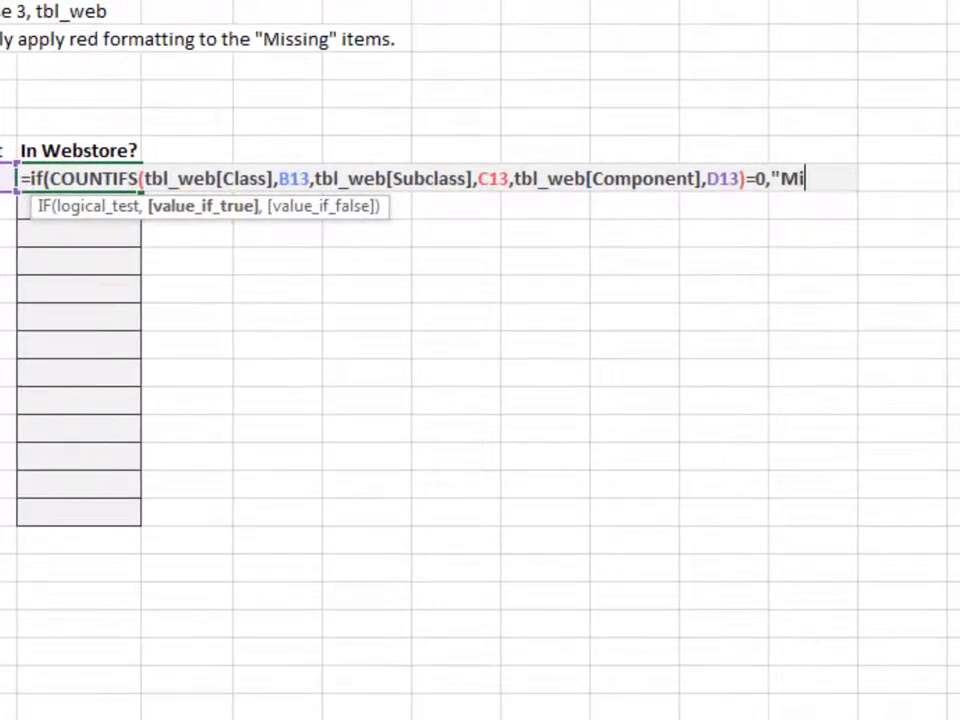
pyautogui.write('ssing","Web")')
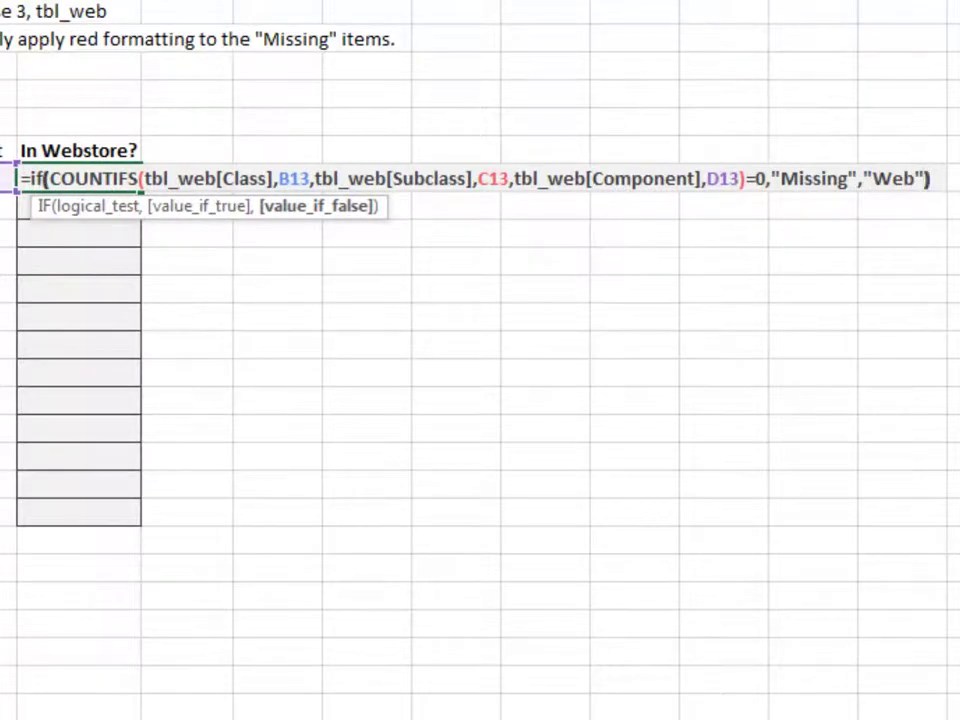
pyautogui.hotkey('ctrl', 'Return')
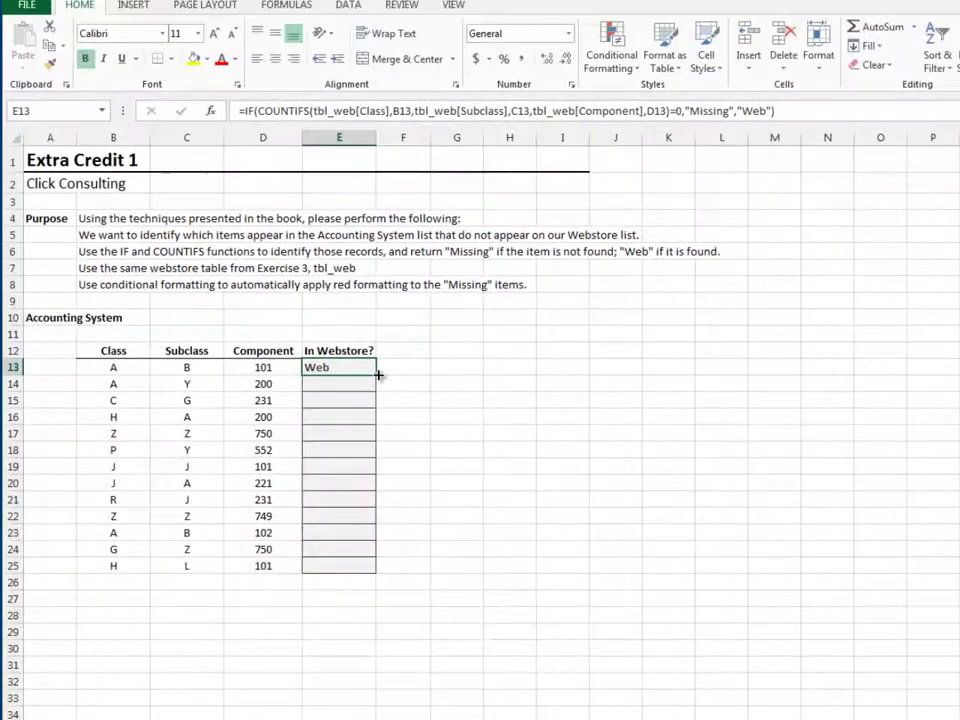
pyautogui.doubleClick(377, 374)
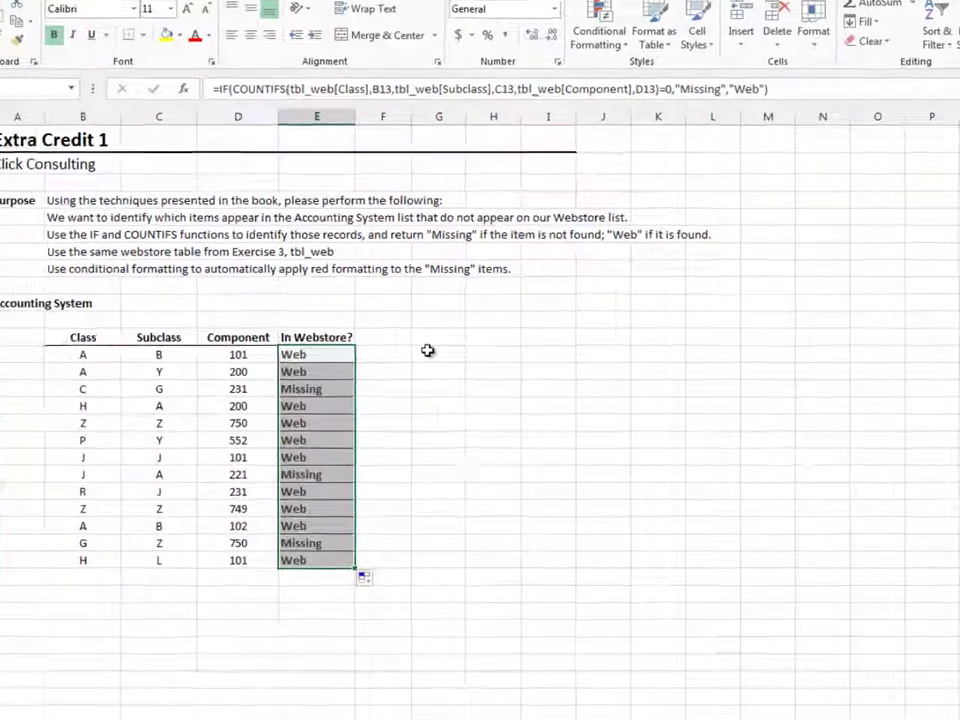
# Step: Start a new conditional formatting rule for E13:E25 that formats only cells whose value is equal to Missing
pyautogui.hotkey('alt', 'h')
pyautogui.press('l')
pyautogui.press('r')
pyautogui.click(420, 378)
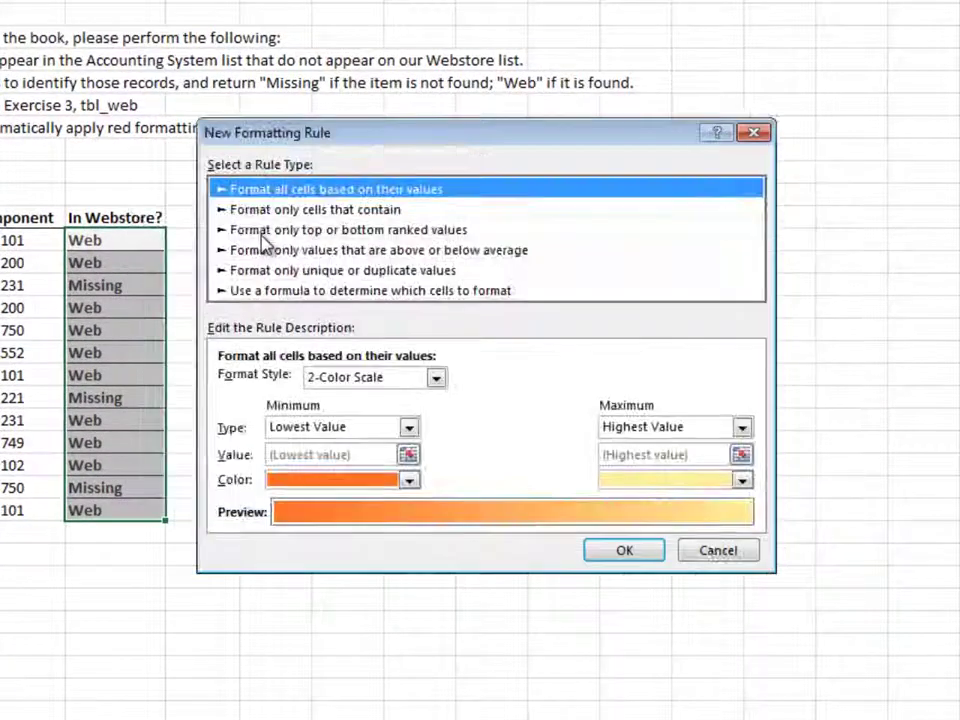
pyautogui.press('Down')
pyautogui.press('Tab')
pyautogui.press('Tab')
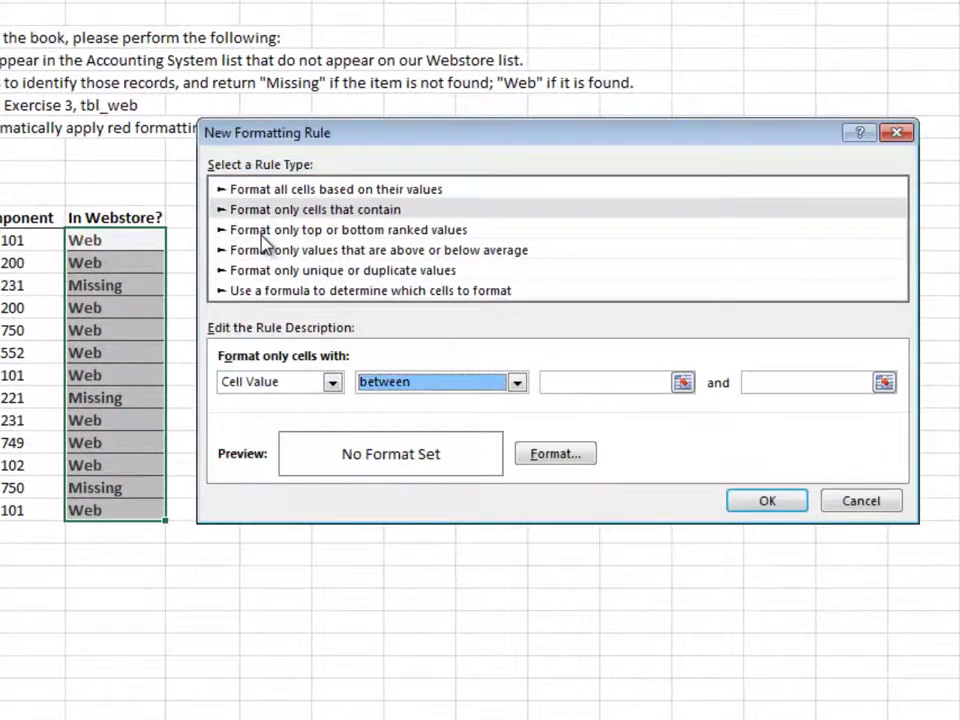
pyautogui.press('Down')
pyautogui.press('Down')
pyautogui.press('Tab')
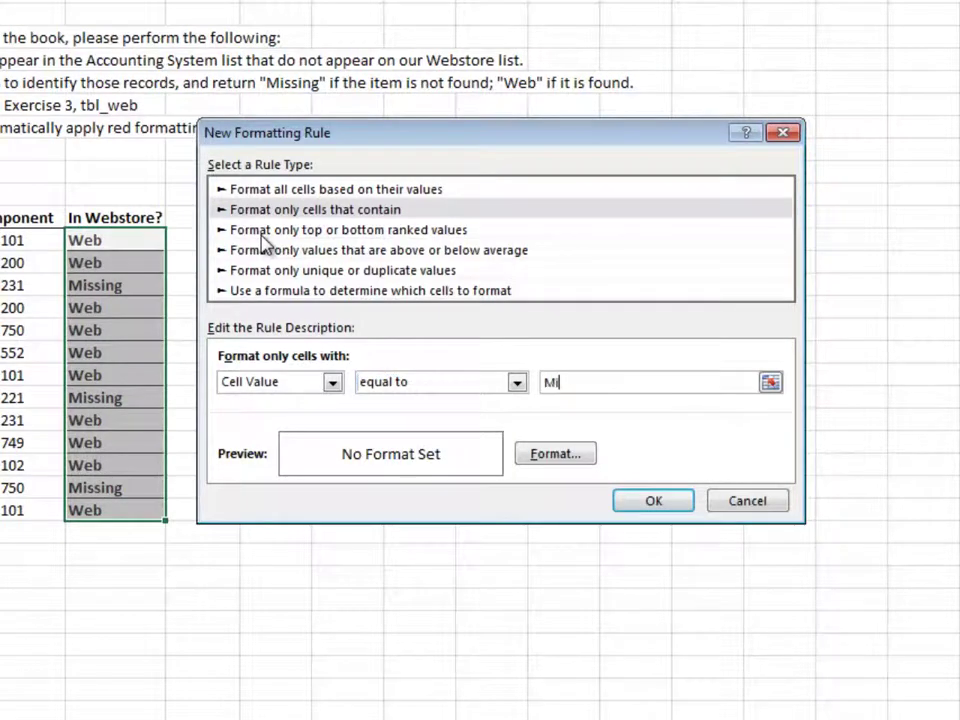
# Step: Give the Missing rule a red fill with a bold white font, and apply it to the In Webstore? column
pyautogui.click(555, 456)
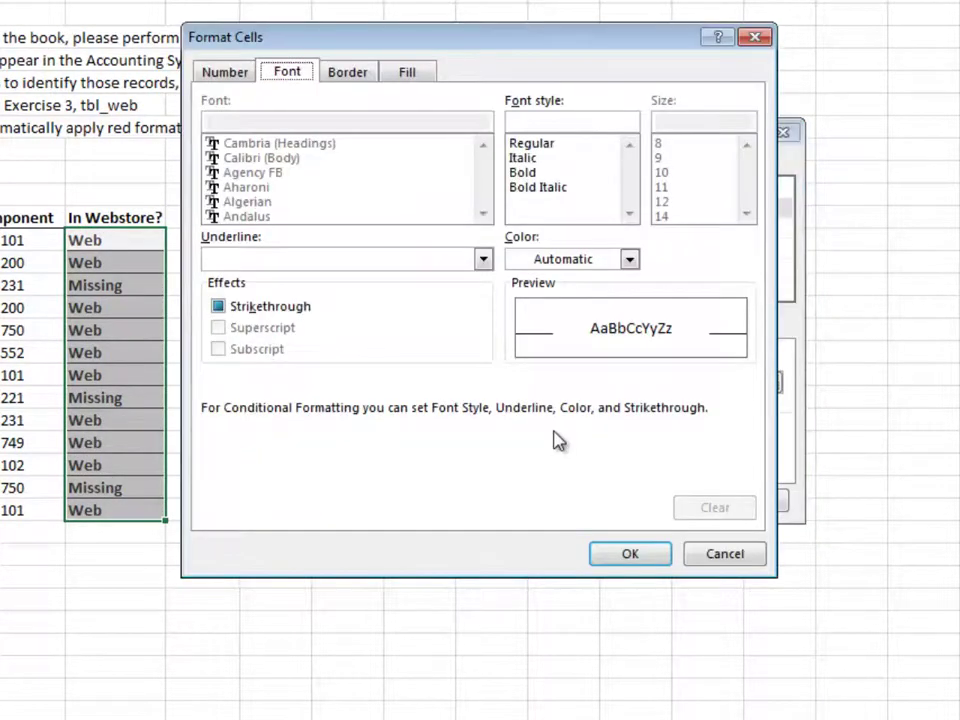
pyautogui.click(404, 72)
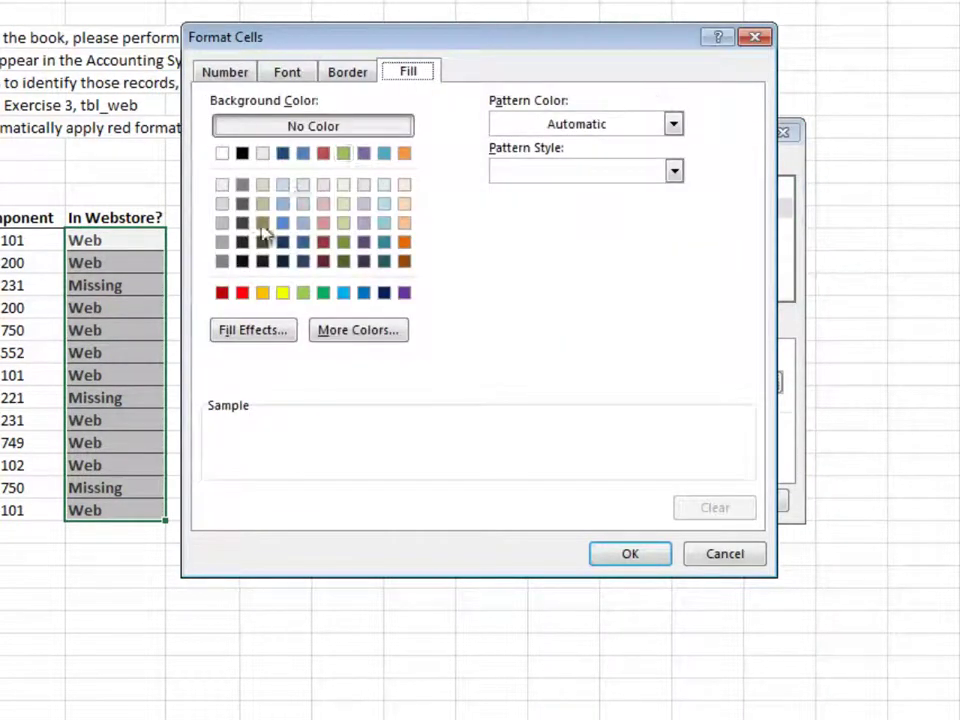
pyautogui.click(242, 293)
pyautogui.click(288, 74)
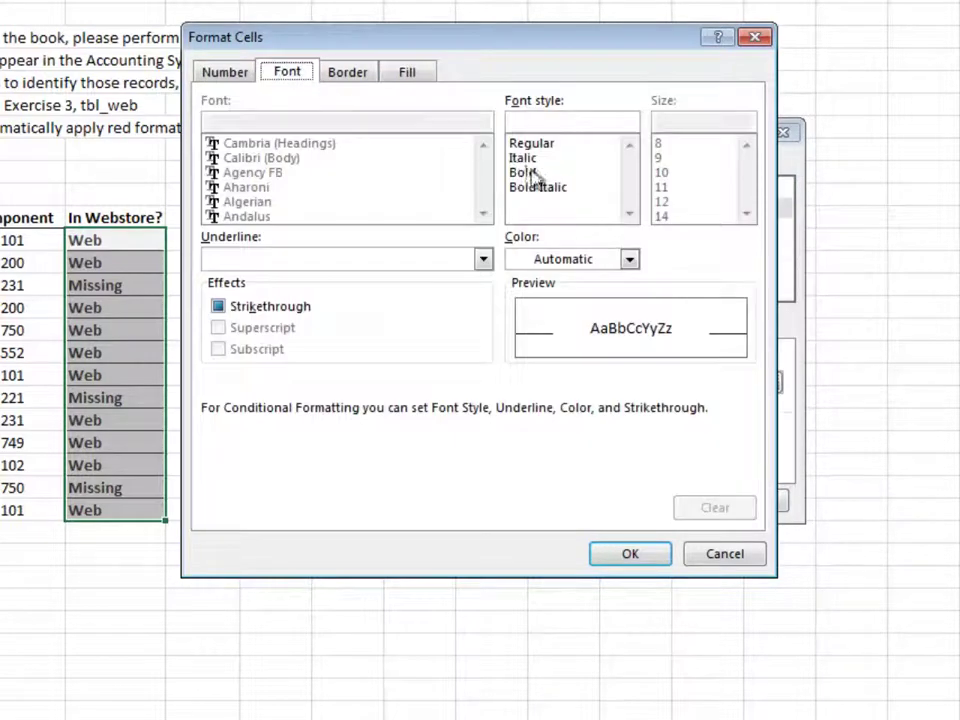
pyautogui.click(533, 173)
pyautogui.click(628, 259)
pyautogui.click(525, 345)
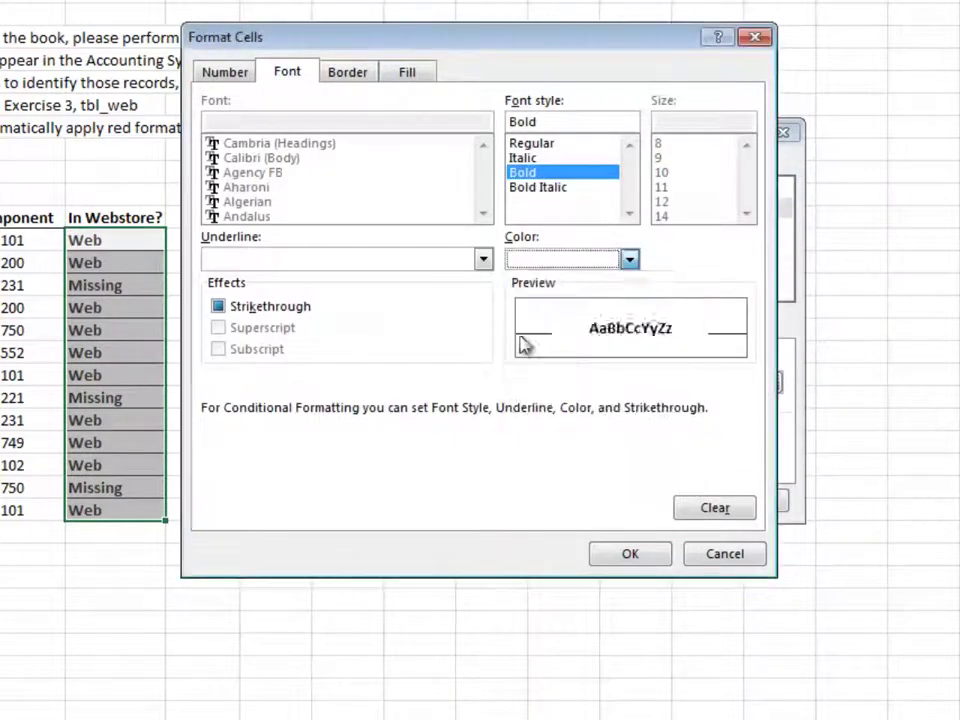
pyautogui.click(641, 552)
pyautogui.click(652, 501)
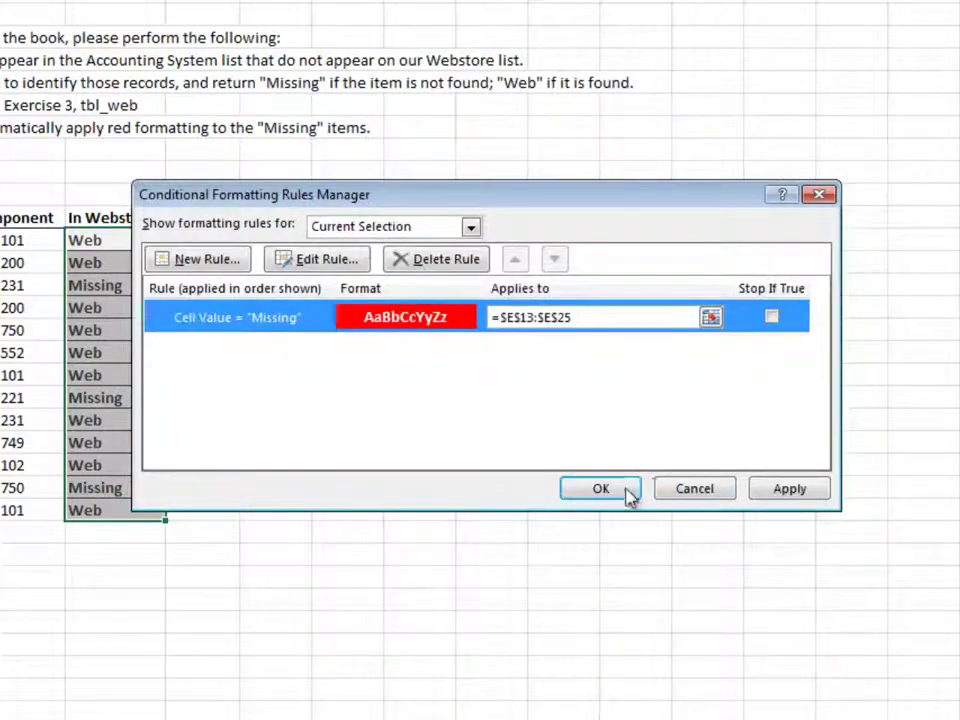
pyautogui.click(600, 489)
pyautogui.click(419, 311)
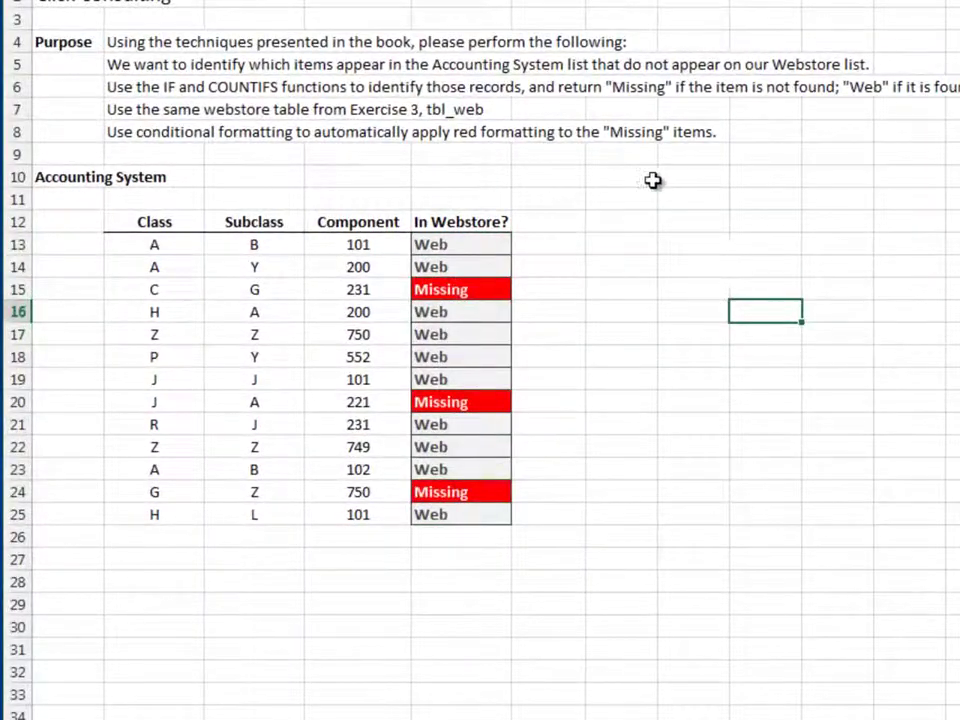